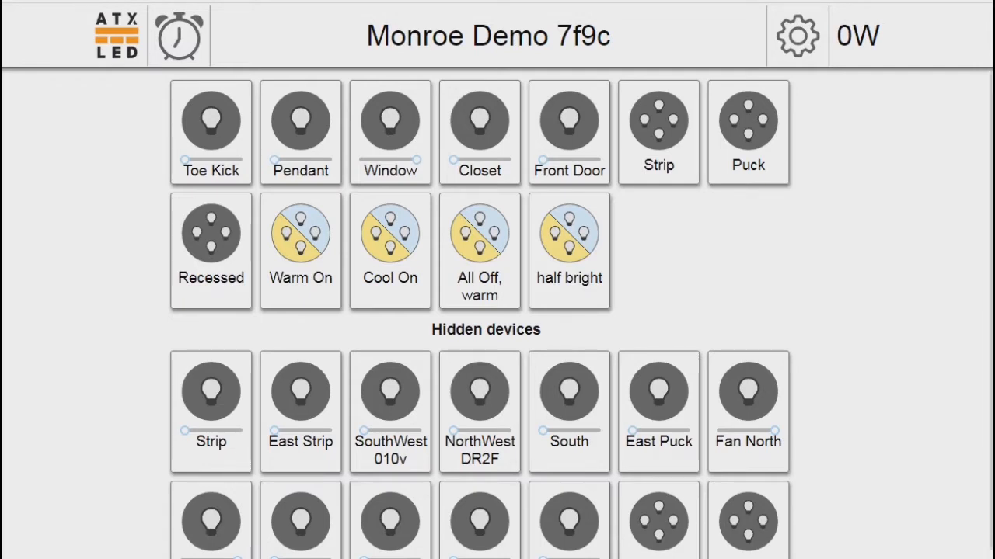
- Turn on the Pendant light and toggle the Closet light
{"action": "left_click", "coordinate": [300, 120]}
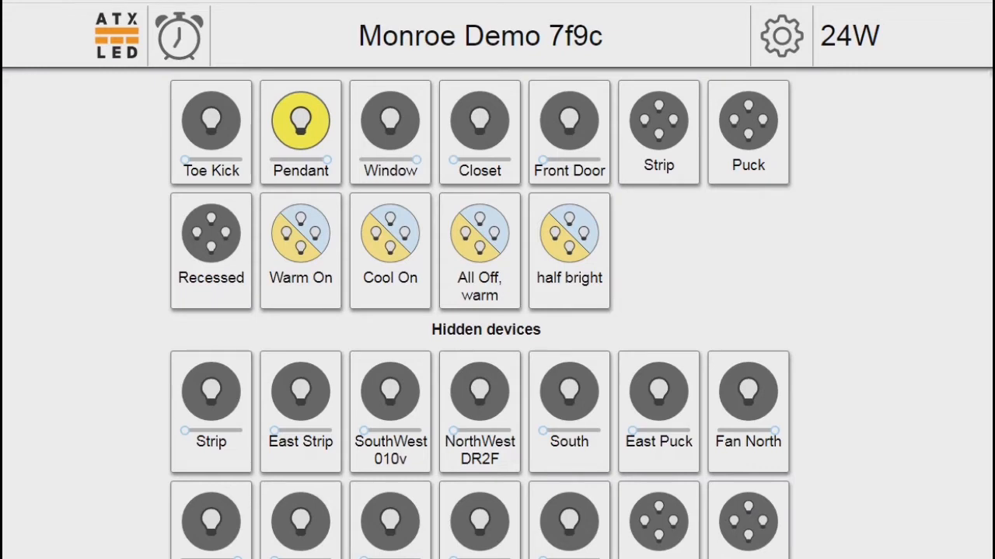
{"action": "left_click", "coordinate": [479, 121]}
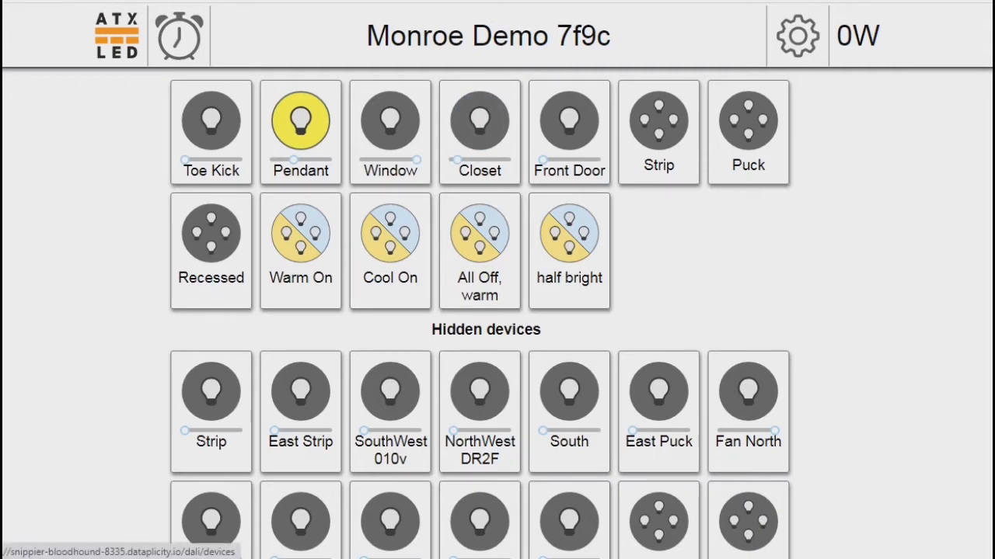
- Open the DALI device settings and expand the configuration of the West Strip light
{"action": "left_click", "coordinate": [797, 36]}
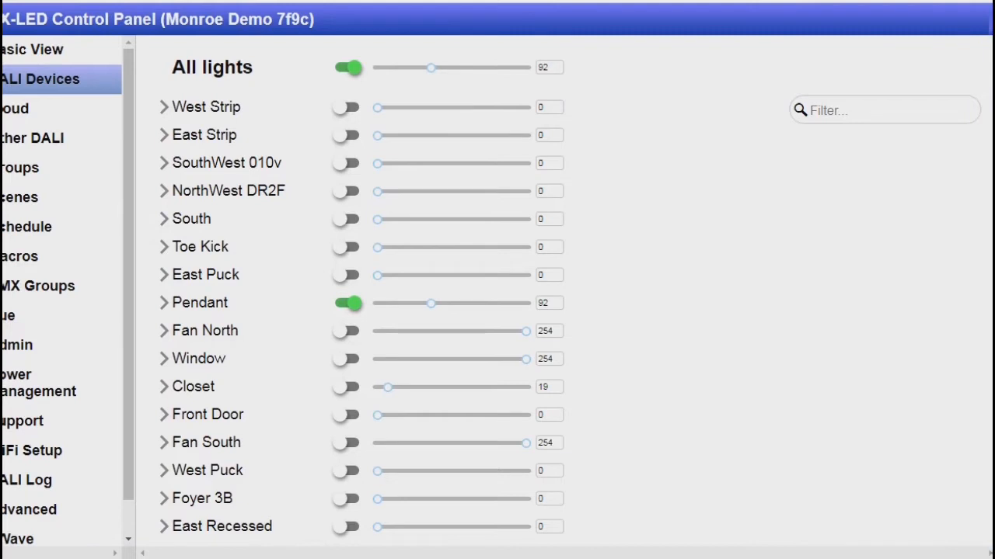
{"action": "scroll", "coordinate": [497, 295], "scroll_direction": "down", "scroll_amount": 1}
{"action": "scroll", "coordinate": [497, 296], "scroll_direction": "up", "scroll_amount": 1}
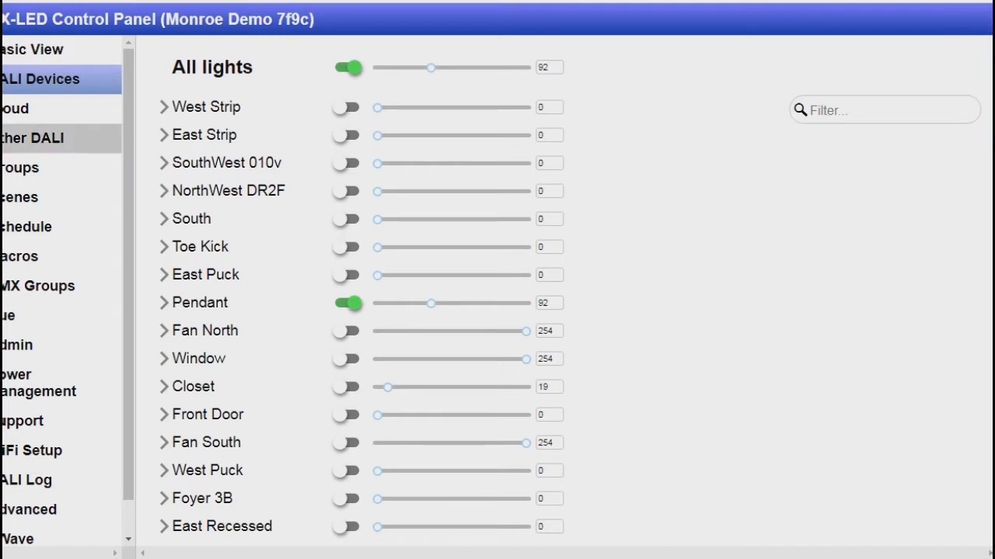
{"action": "left_click", "coordinate": [164, 107]}
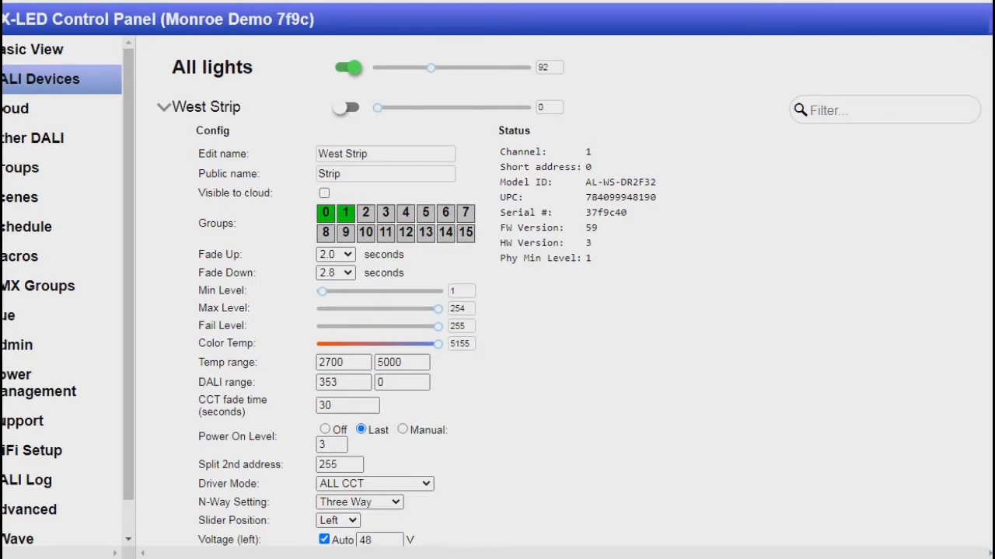
- Examine the model ID, serial number and short address in West Strip's status information
{"action": "left_click_drag", "start_coordinate": [657, 181], "coordinate": [584, 181]}
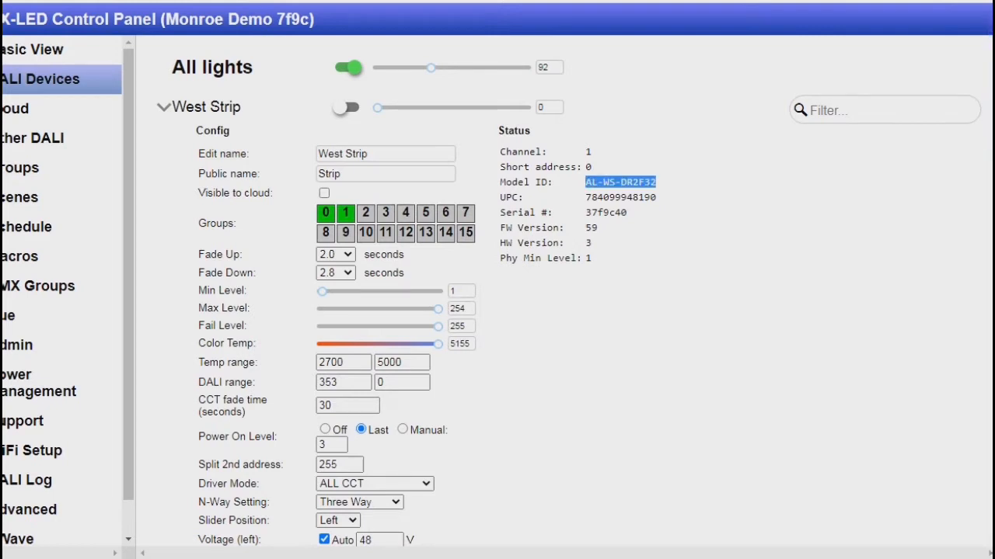
{"action": "left_click_drag", "start_coordinate": [656, 197], "coordinate": [584, 212]}
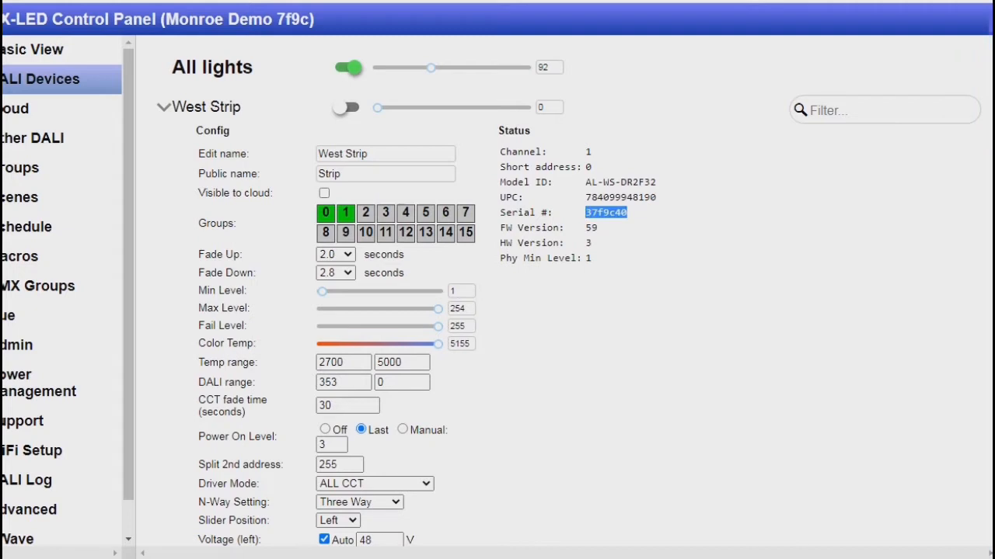
{"action": "left_click_drag", "start_coordinate": [657, 182], "coordinate": [620, 182]}
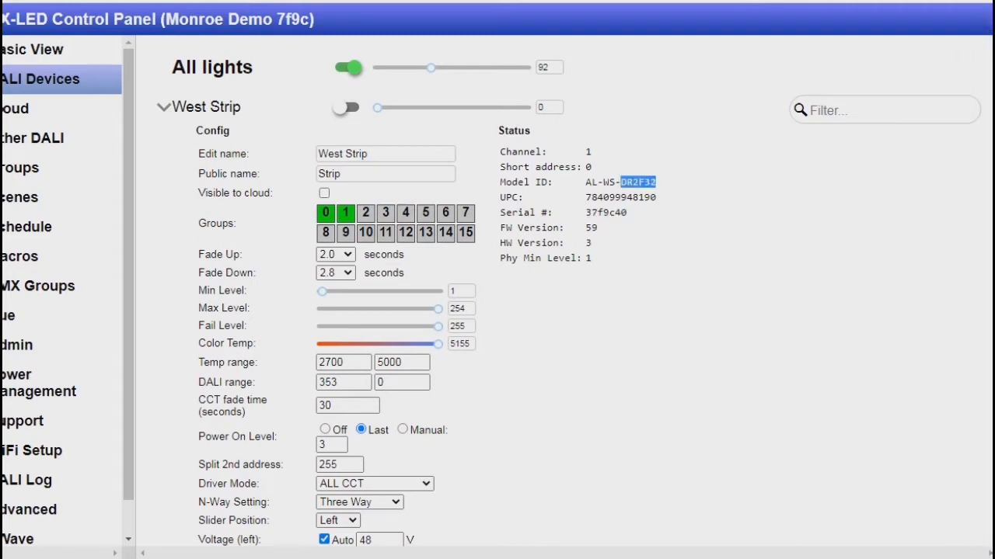
{"action": "double_click", "coordinate": [589, 167]}
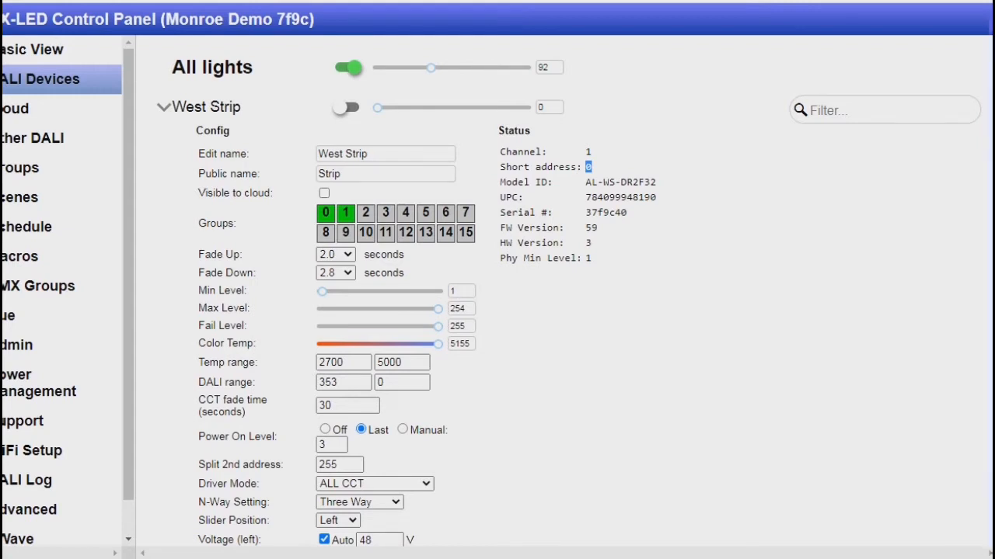
{"action": "left_click", "coordinate": [597, 168]}
- Examine West Strip's editable name and public name without changing either one
{"action": "triple_click", "coordinate": [344, 154]}
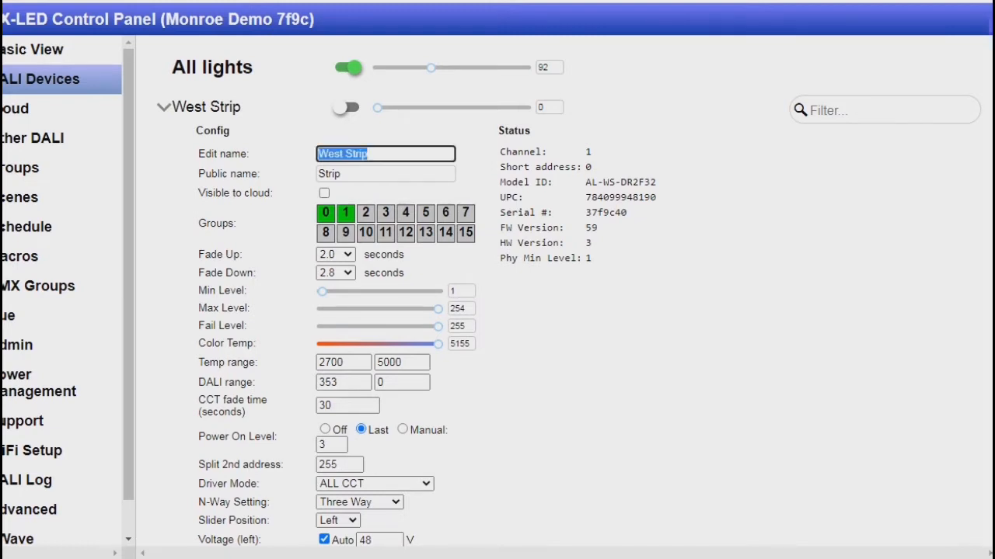
{"action": "left_click", "coordinate": [369, 153]}
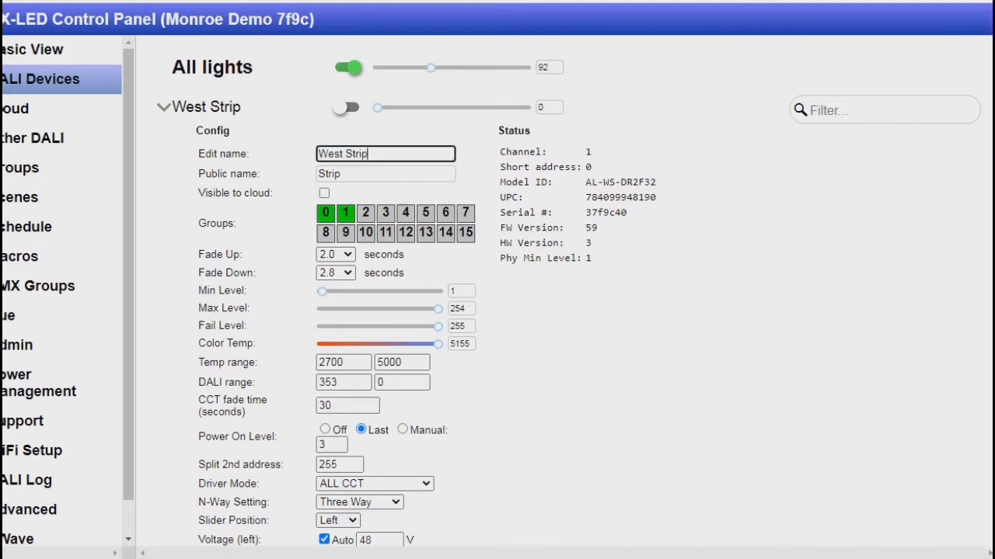
{"action": "triple_click", "coordinate": [362, 154]}
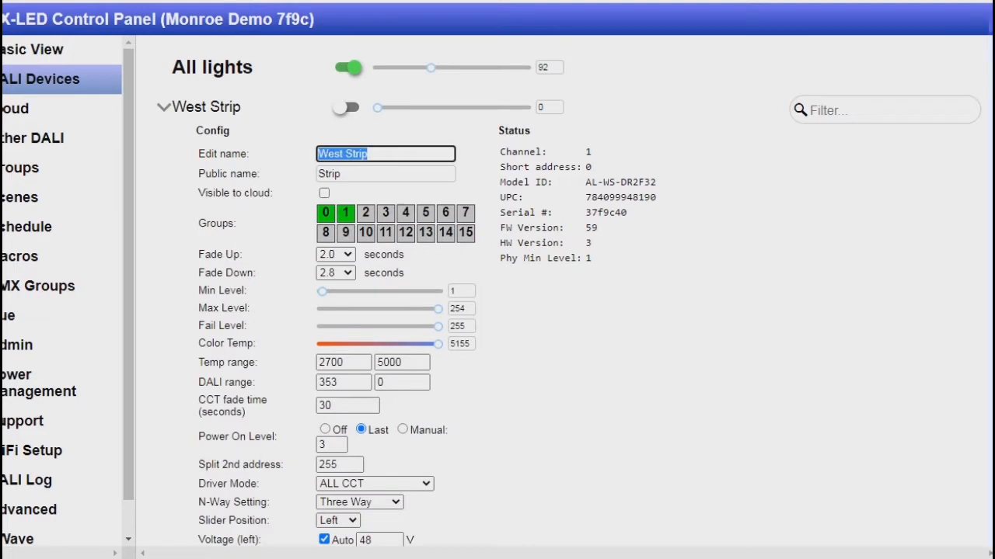
{"action": "key", "text": "Tab"}
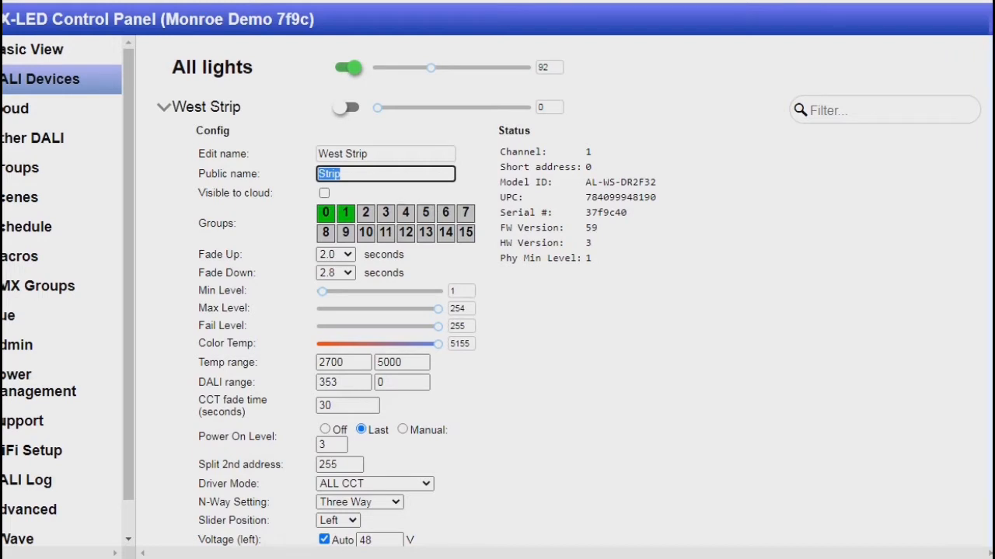
{"action": "key", "text": "Return"}
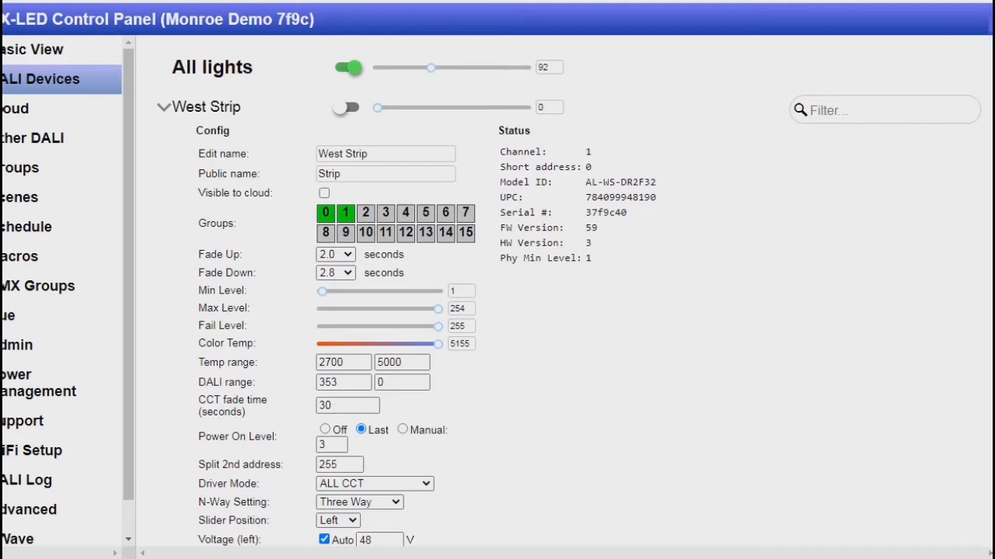
- Test the West Strip light by switching it on, dimming it to level 76 and switching it off
{"action": "left_click", "coordinate": [347, 107]}
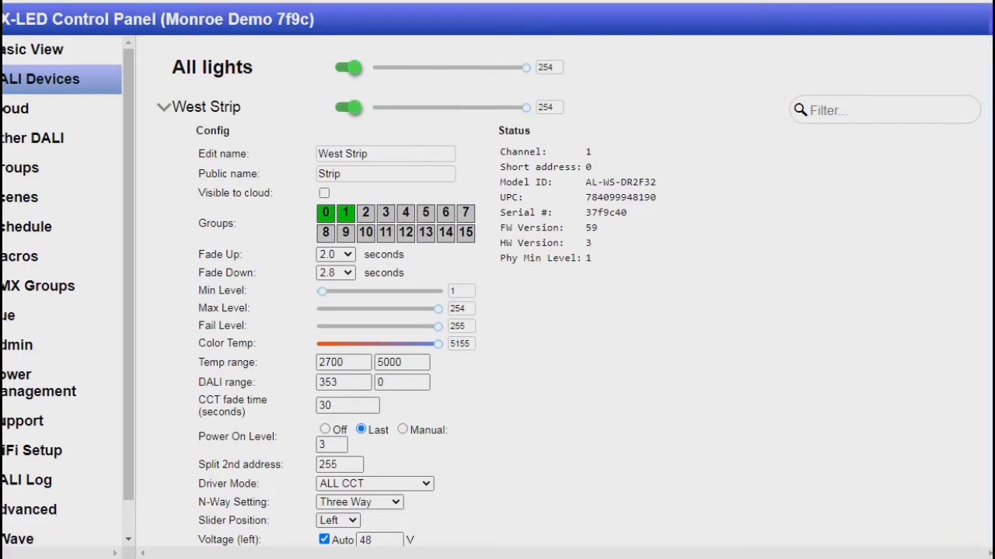
{"action": "left_click", "coordinate": [485, 107]}
{"action": "left_click", "coordinate": [421, 107]}
{"action": "left_click", "coordinate": [348, 107]}
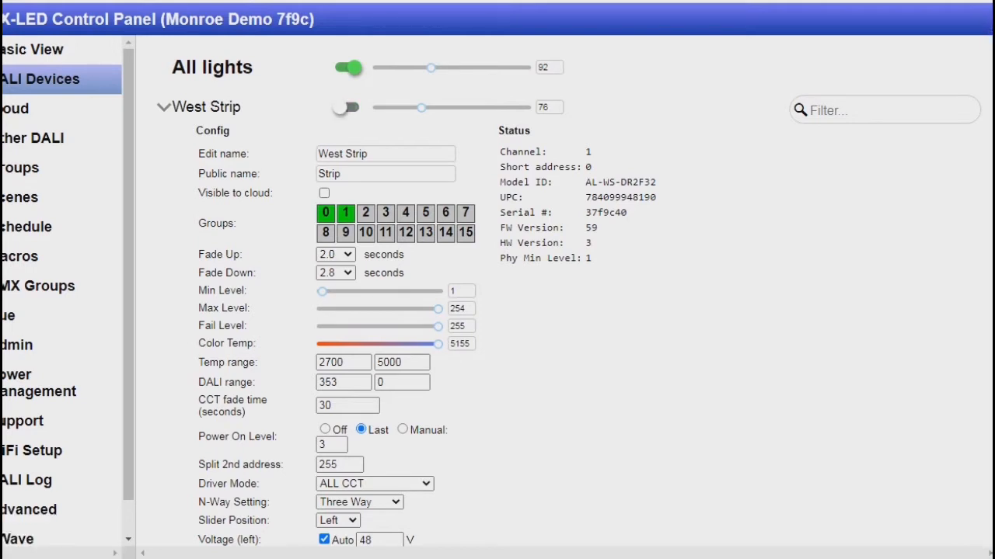
- Try West Strip's color temperature at 2700 and 5000, and leave it set to 2763
{"action": "scroll", "coordinate": [575, 283], "scroll_direction": "down", "scroll_amount": 2}
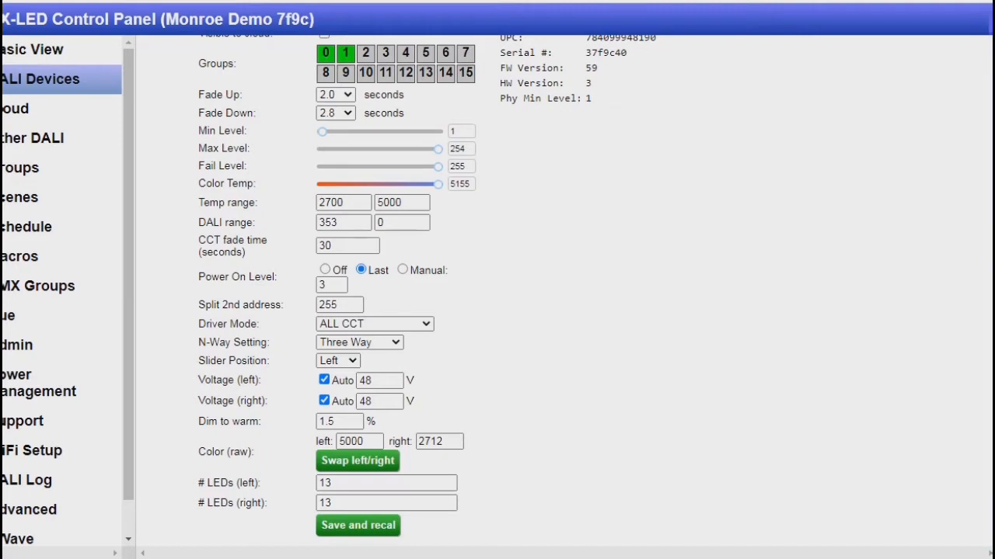
{"action": "left_click", "coordinate": [321, 184]}
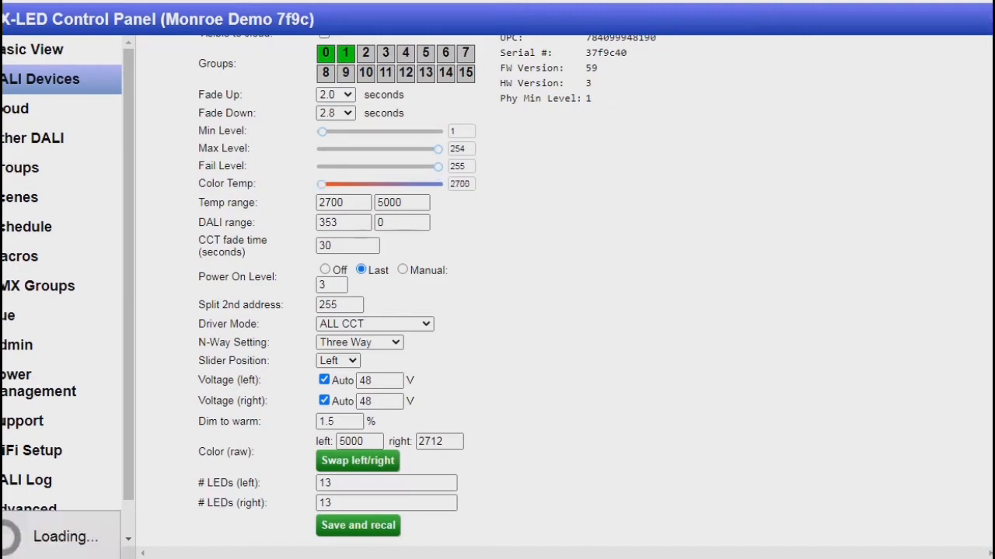
{"action": "left_click", "coordinate": [438, 184]}
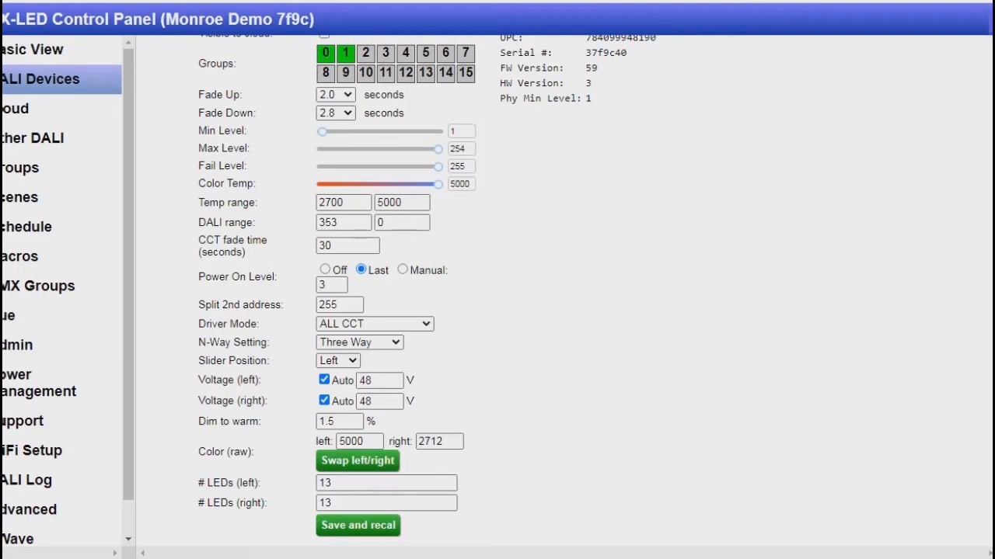
{"action": "left_click", "coordinate": [324, 184]}
- Examine West Strip's remaining driver settings, from groups and fade times to voltages, dim to warm and LED counts, and collapse its configuration
{"action": "scroll", "coordinate": [559, 295], "scroll_direction": "down", "scroll_amount": 2}
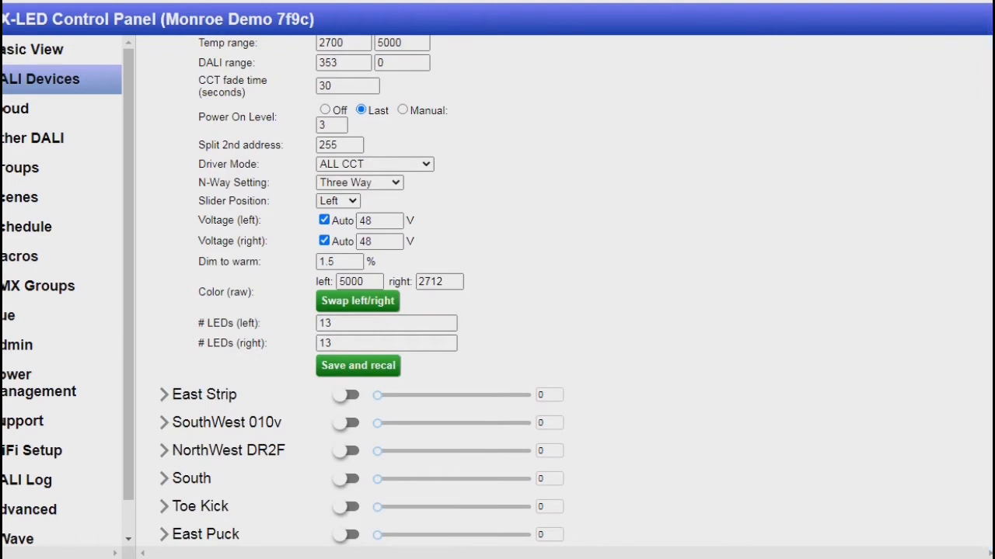
{"action": "scroll", "coordinate": [497, 295], "scroll_direction": "up", "scroll_amount": 3}
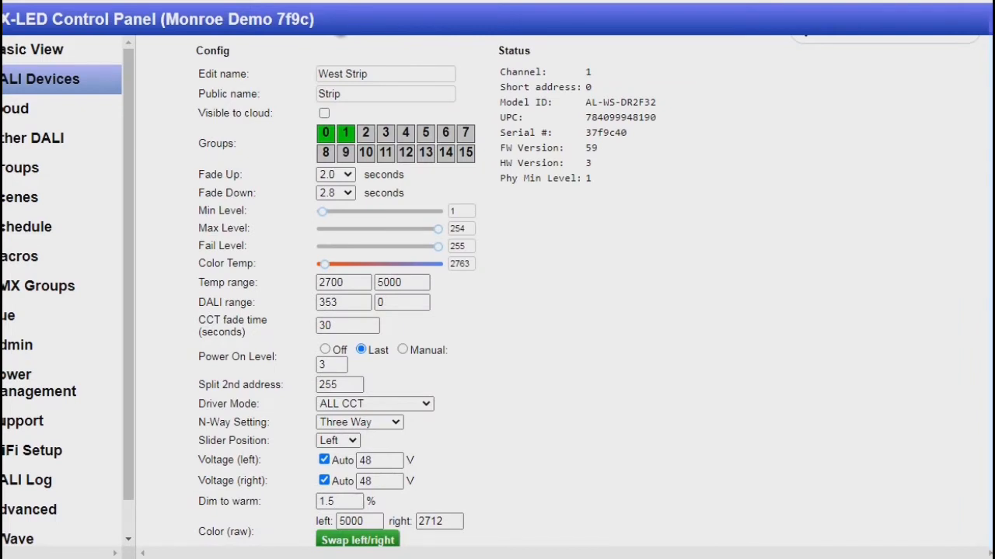
{"action": "scroll", "coordinate": [497, 296], "scroll_direction": "down", "scroll_amount": 1}
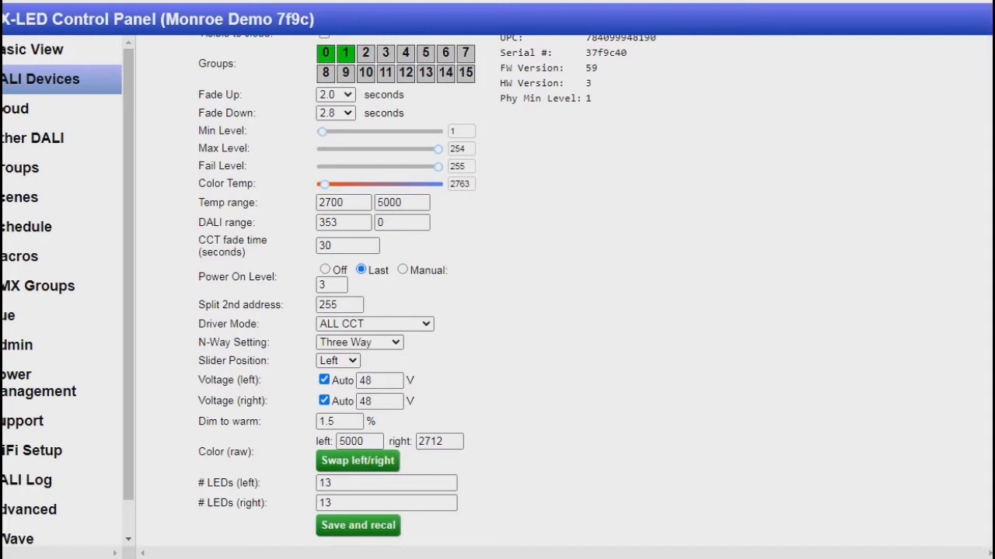
{"action": "scroll", "coordinate": [373, 295], "scroll_direction": "down", "scroll_amount": 1}
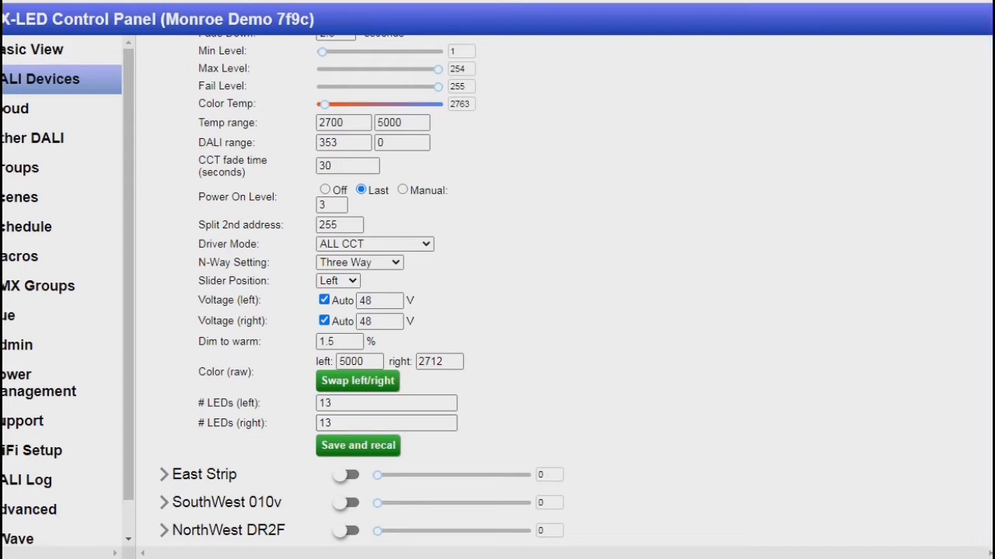
{"action": "scroll", "coordinate": [497, 295], "scroll_direction": "up", "scroll_amount": 2}
{"action": "scroll", "coordinate": [497, 295], "scroll_direction": "down", "scroll_amount": 3}
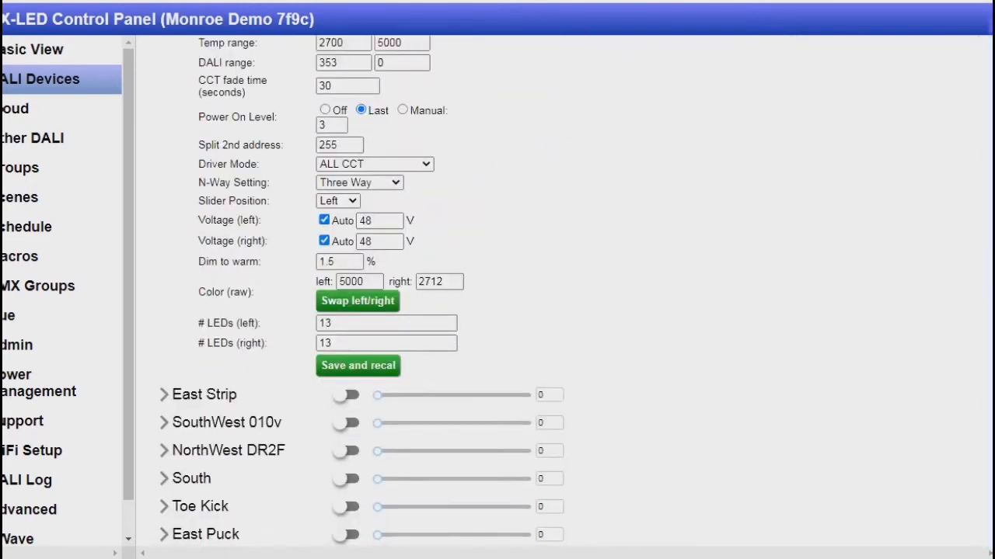
{"action": "scroll", "coordinate": [497, 295], "scroll_direction": "up", "scroll_amount": 4}
{"action": "scroll", "coordinate": [497, 295], "scroll_direction": "down", "scroll_amount": 2}
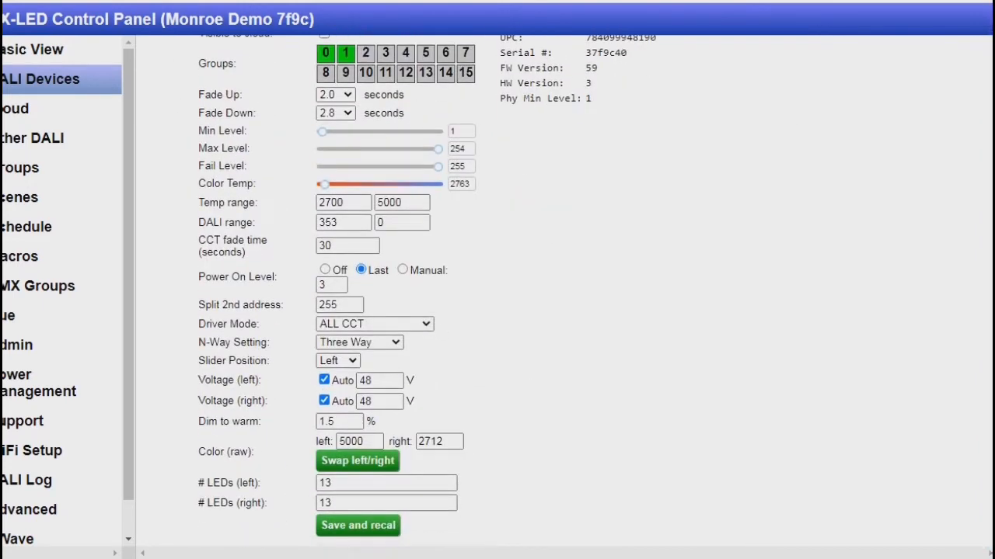
{"action": "scroll", "coordinate": [498, 296], "scroll_direction": "up", "scroll_amount": 2}
{"action": "scroll", "coordinate": [497, 295], "scroll_direction": "up", "scroll_amount": 1}
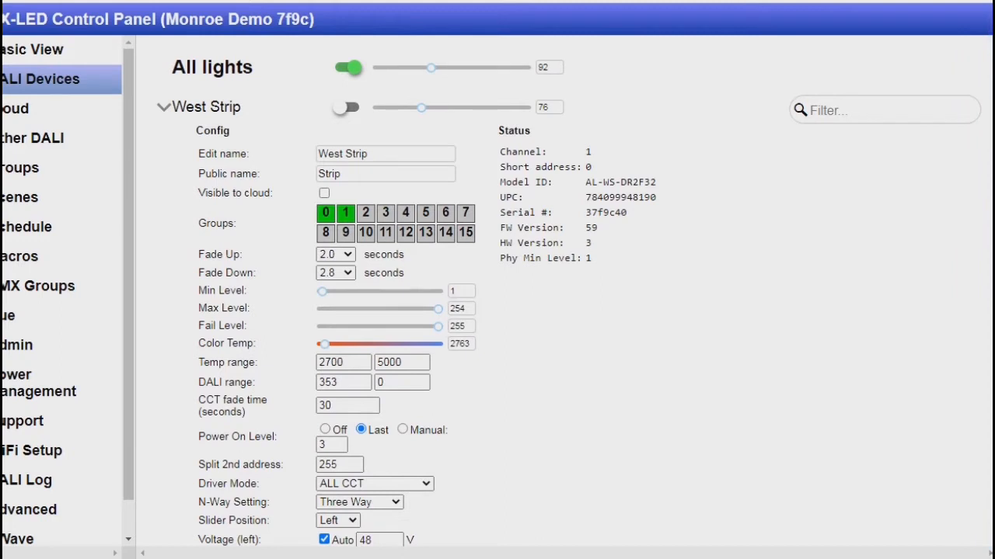
{"action": "scroll", "coordinate": [569, 291], "scroll_direction": "down", "scroll_amount": 1}
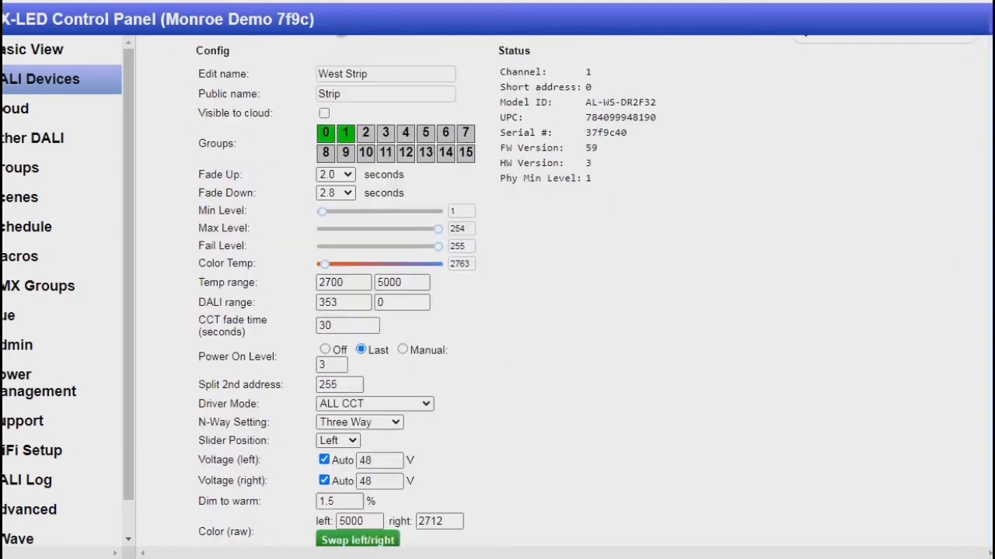
{"action": "scroll", "coordinate": [569, 291], "scroll_direction": "up", "scroll_amount": 1}
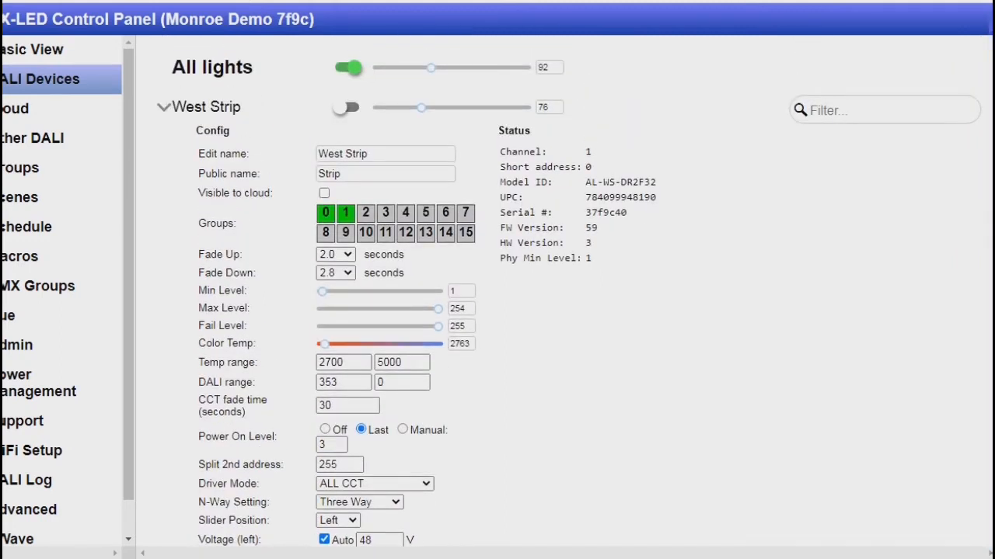
{"action": "left_click", "coordinate": [164, 107]}
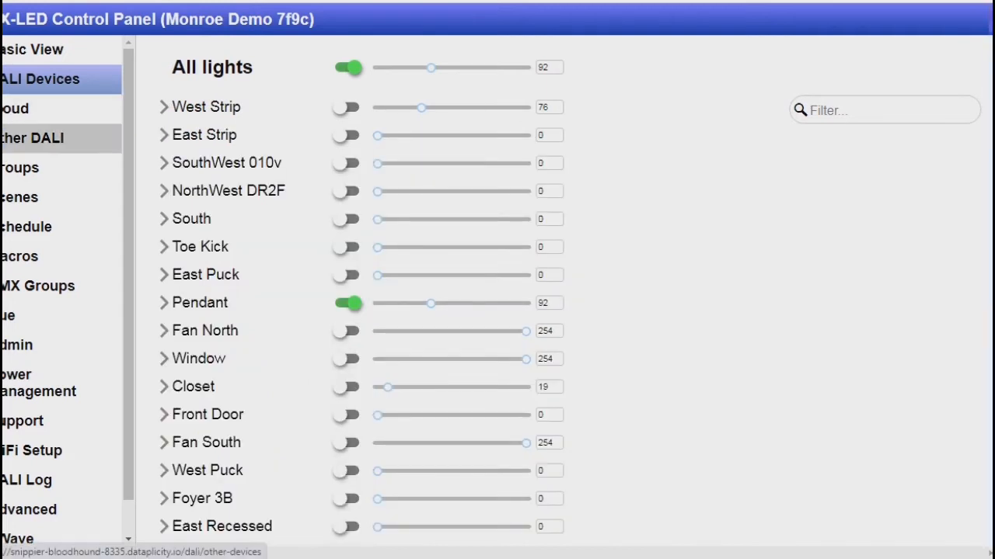
- Open the Other DALI settings and expand the Foyer 3B multi-address device to examine its button assignments
{"action": "left_click", "coordinate": [32, 137]}
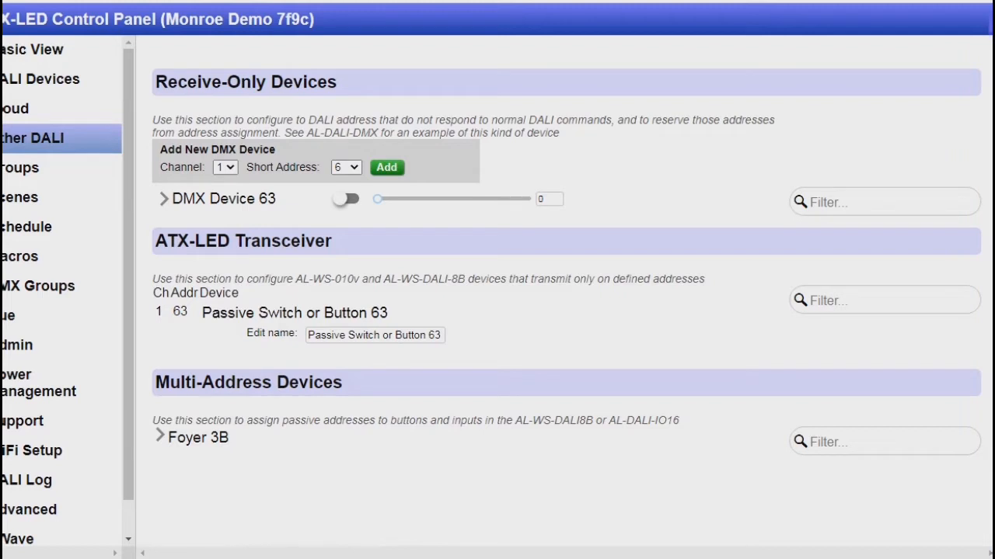
{"action": "left_click", "coordinate": [161, 436]}
{"action": "scroll", "coordinate": [567, 303], "scroll_direction": "down", "scroll_amount": 1}
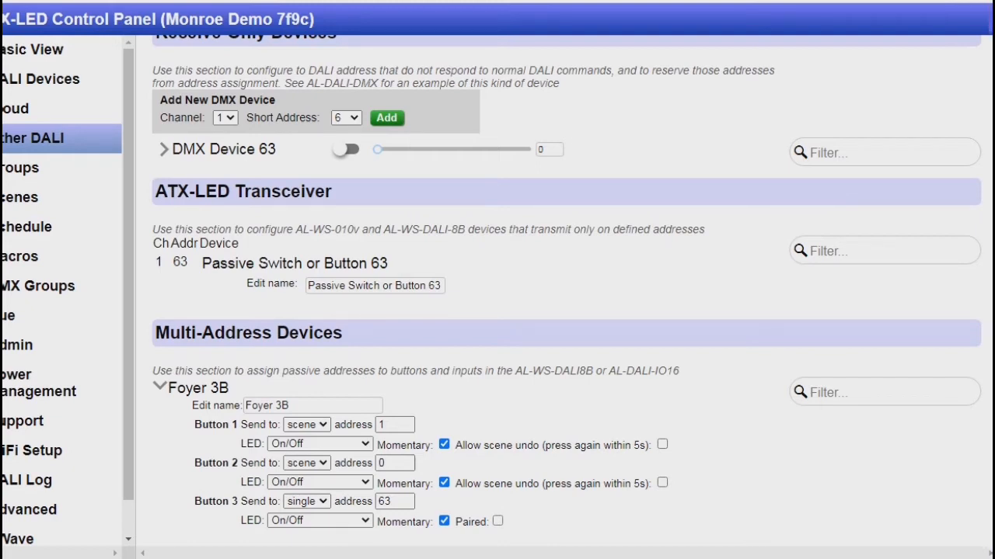
- Rename the receive-only DMX Device 63 as Virtual 63 and collapse its configuration
{"action": "left_click", "coordinate": [163, 149]}
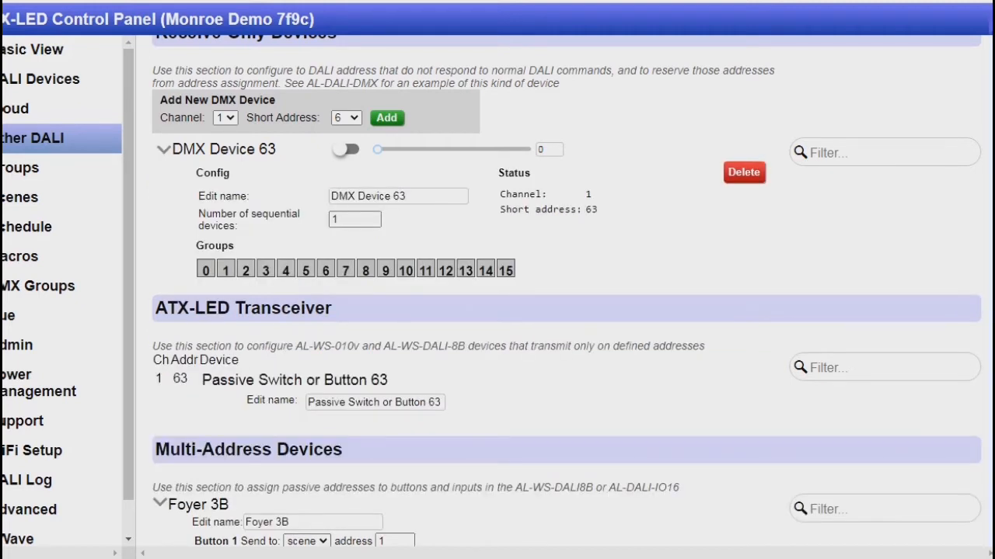
{"action": "left_click_drag", "start_coordinate": [331, 196], "coordinate": [392, 196]}
{"action": "type", "text": "Vi"}
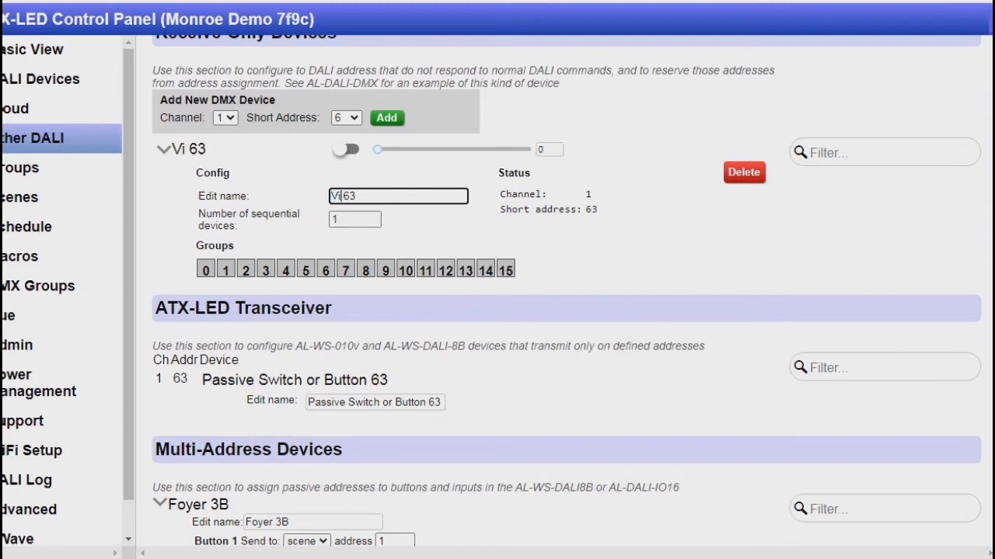
{"action": "type", "text": "rtual"}
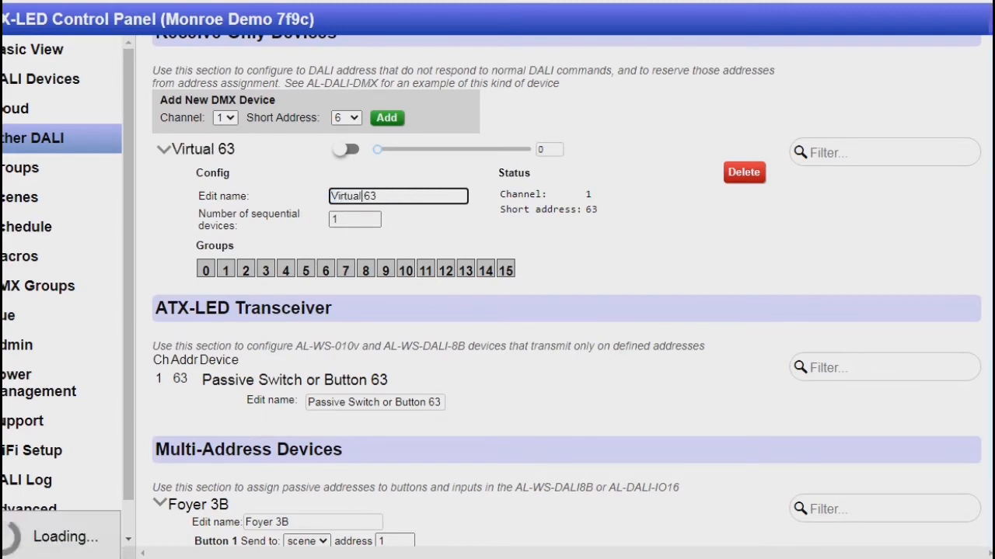
{"action": "left_click", "coordinate": [164, 150]}
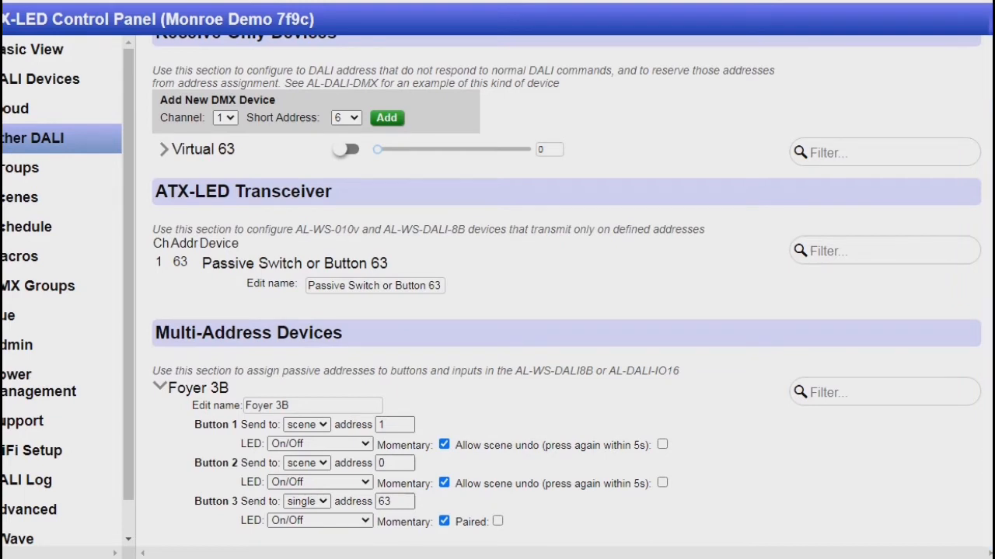
- Rename the ATX-LED transceiver device Passive Switch or Button 63 as Virtual 63
{"action": "left_click_drag", "start_coordinate": [428, 286], "coordinate": [307, 286]}
{"action": "type", "text": "Virtual"}
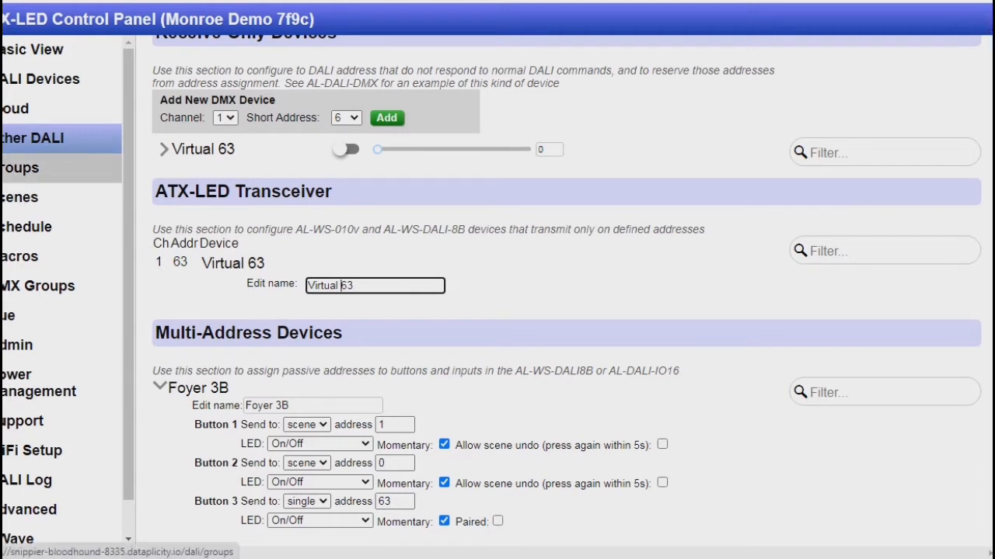
- Open the Groups page and examine the lights assigned to each group and the Virtual 3-Way section
{"action": "left_click", "coordinate": [22, 167]}
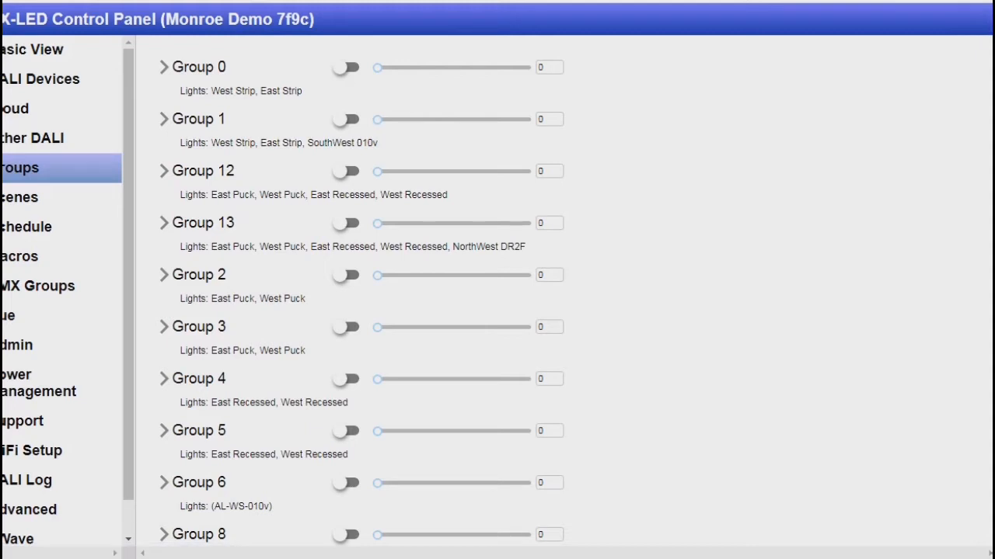
{"action": "scroll", "coordinate": [497, 295], "scroll_direction": "down", "scroll_amount": 2}
{"action": "scroll", "coordinate": [567, 295], "scroll_direction": "down", "scroll_amount": 4}
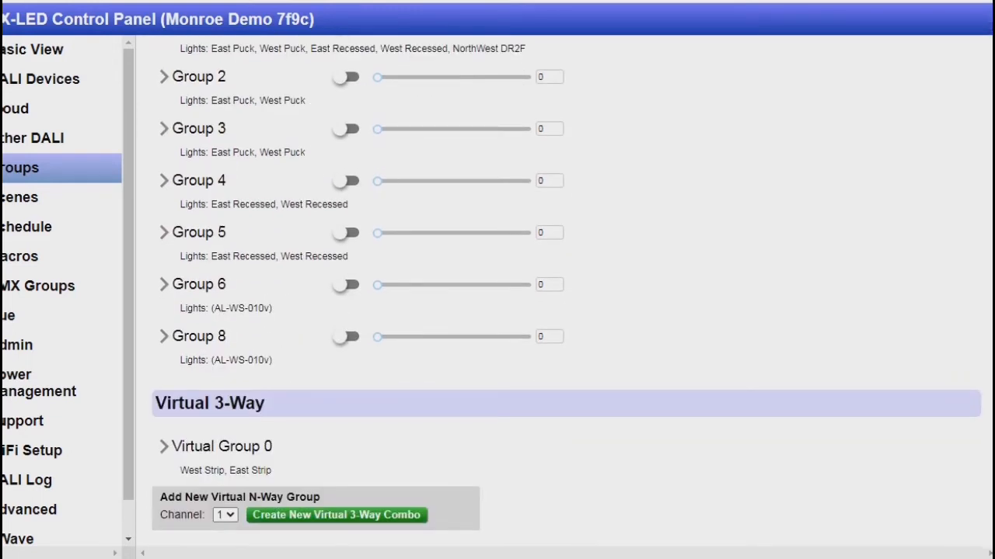
{"action": "scroll", "coordinate": [566, 292], "scroll_direction": "up", "scroll_amount": 3}
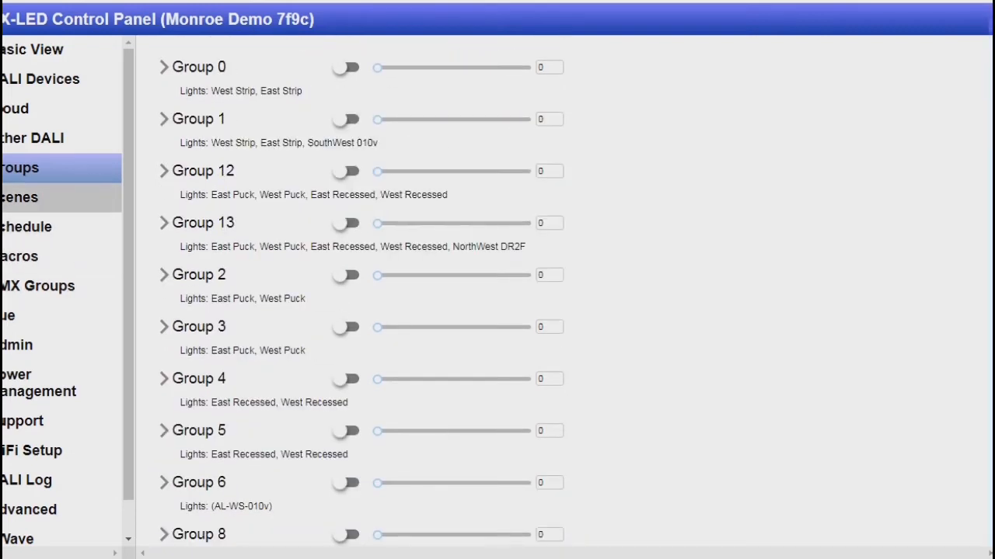
- Open the Scenes page and expand the Warm On scene to examine each light's level and color settings
{"action": "left_click", "coordinate": [31, 198]}
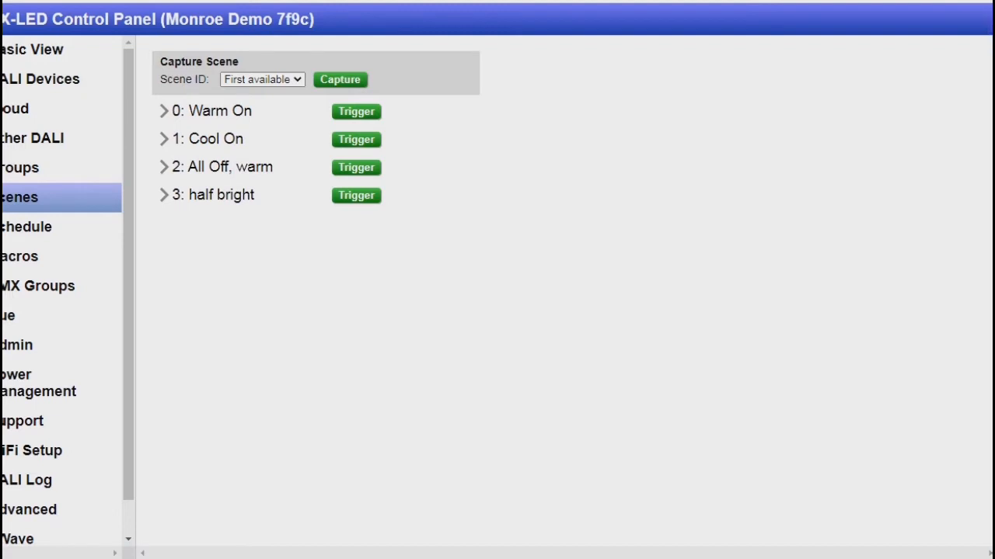
{"action": "left_click", "coordinate": [164, 111]}
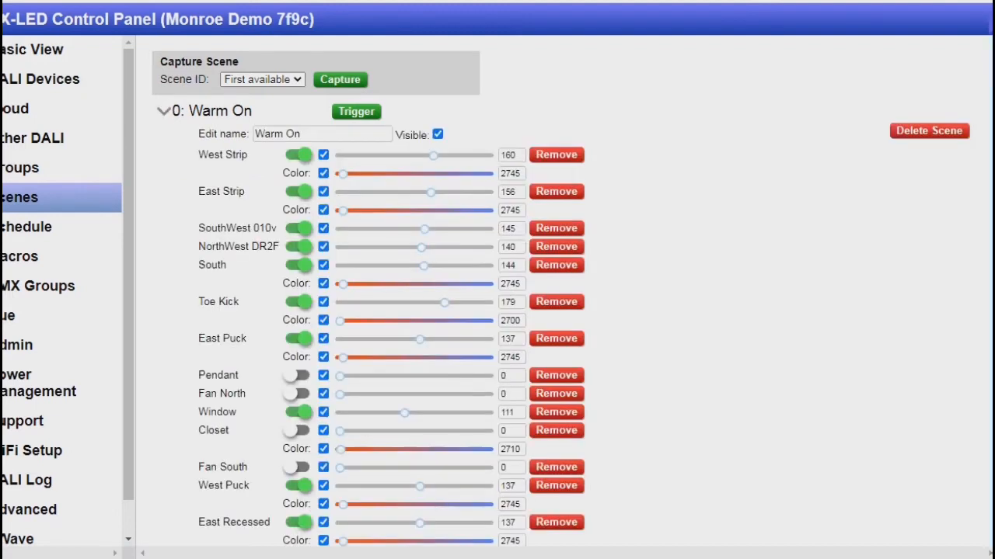
{"action": "left_click", "coordinate": [164, 111]}
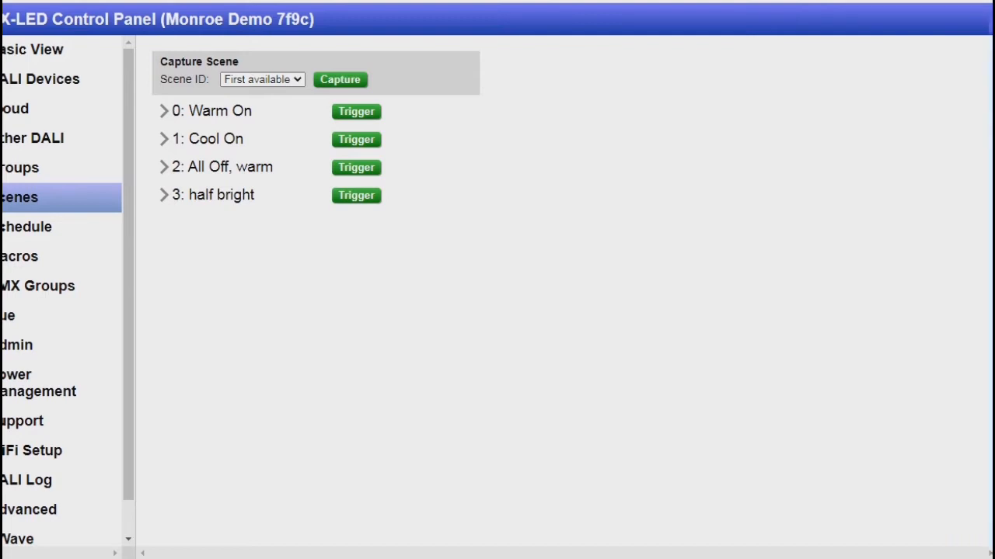
{"action": "left_click", "coordinate": [164, 111]}
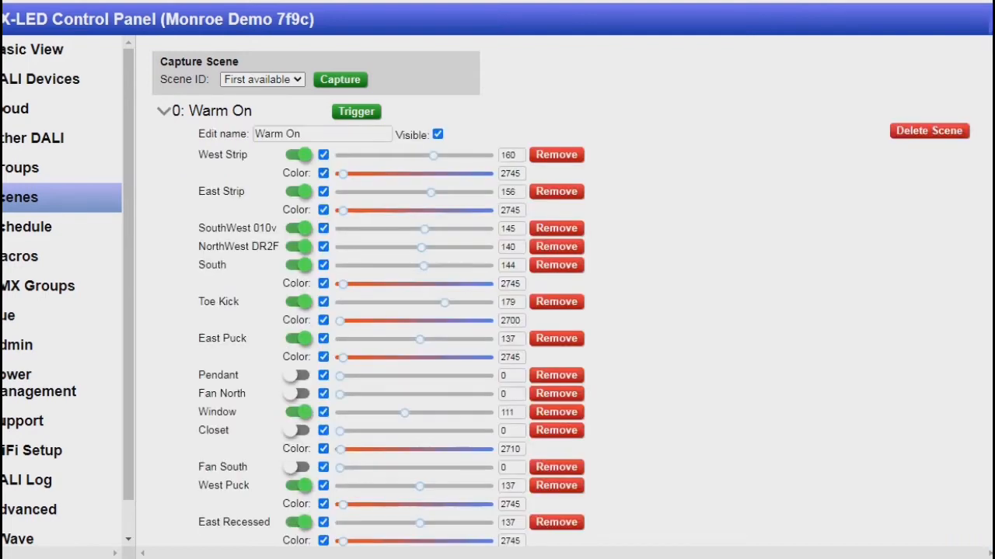
{"action": "scroll", "coordinate": [498, 310], "scroll_direction": "down", "scroll_amount": 2}
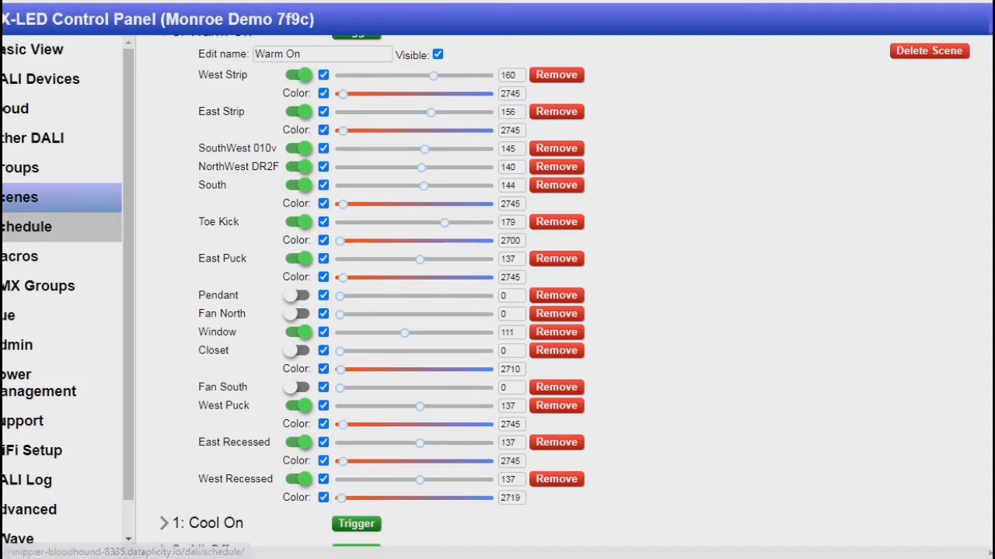
- Open the Schedule page, examine the Warm entry's timing, weekdays and actions, and collapse it
{"action": "left_click", "coordinate": [39, 227]}
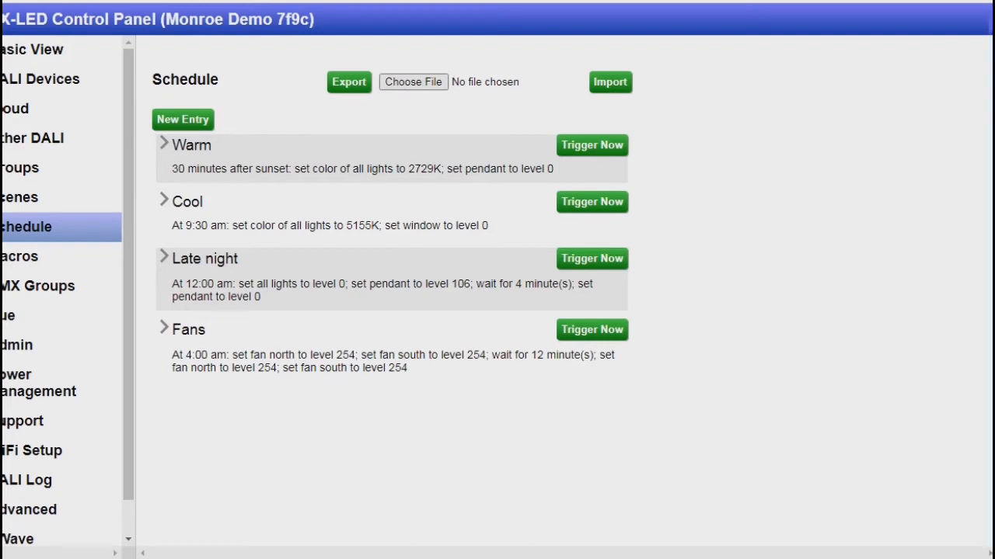
{"action": "left_click", "coordinate": [164, 144]}
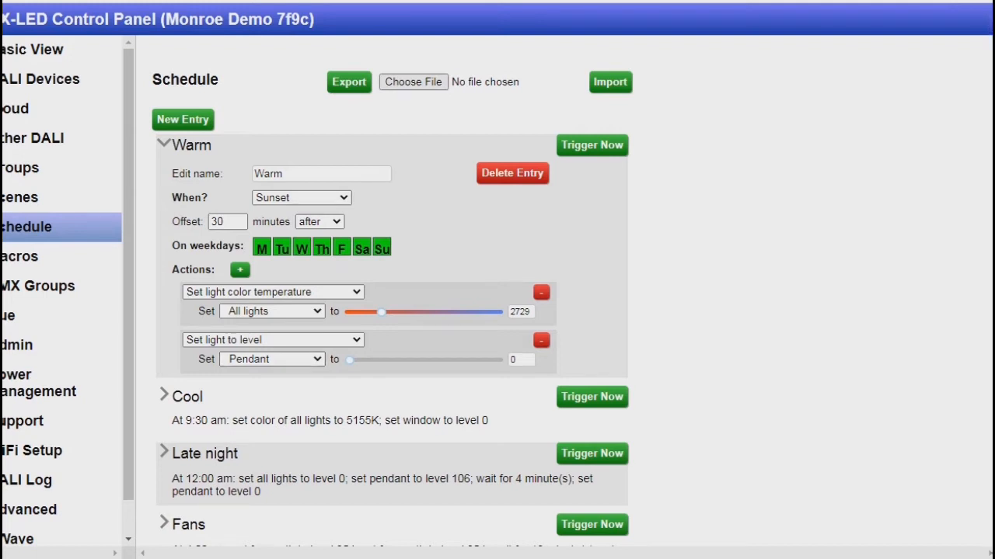
{"action": "left_click", "coordinate": [164, 144]}
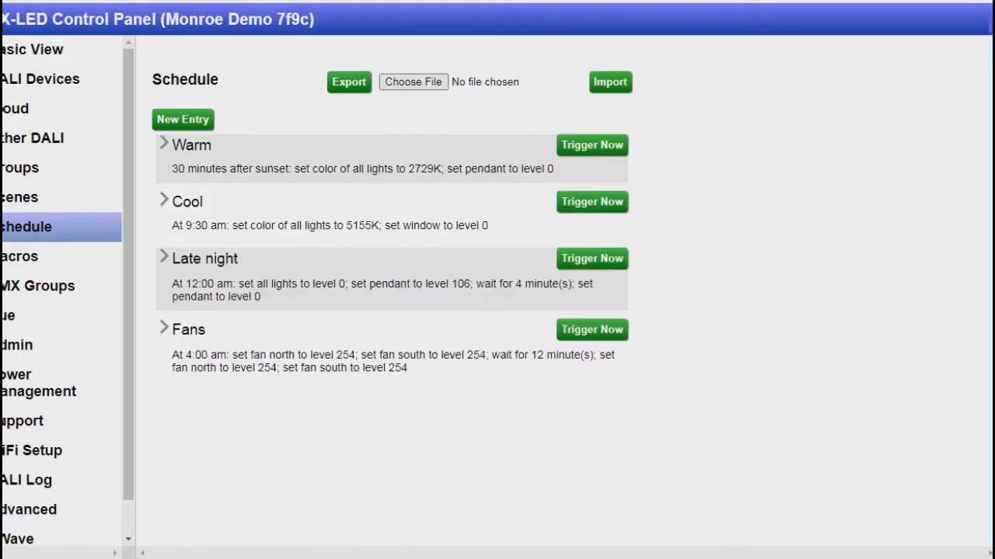
- Set the color temperature for all lights to 5000 in the Cool schedule entry
{"action": "left_click", "coordinate": [164, 200]}
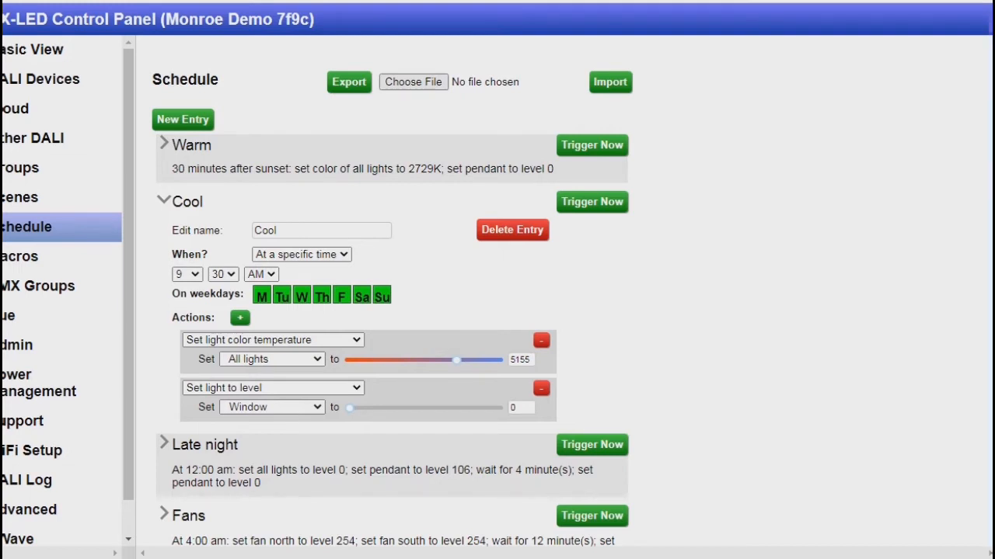
{"action": "double_click", "coordinate": [520, 360]}
{"action": "type", "text": "500"}
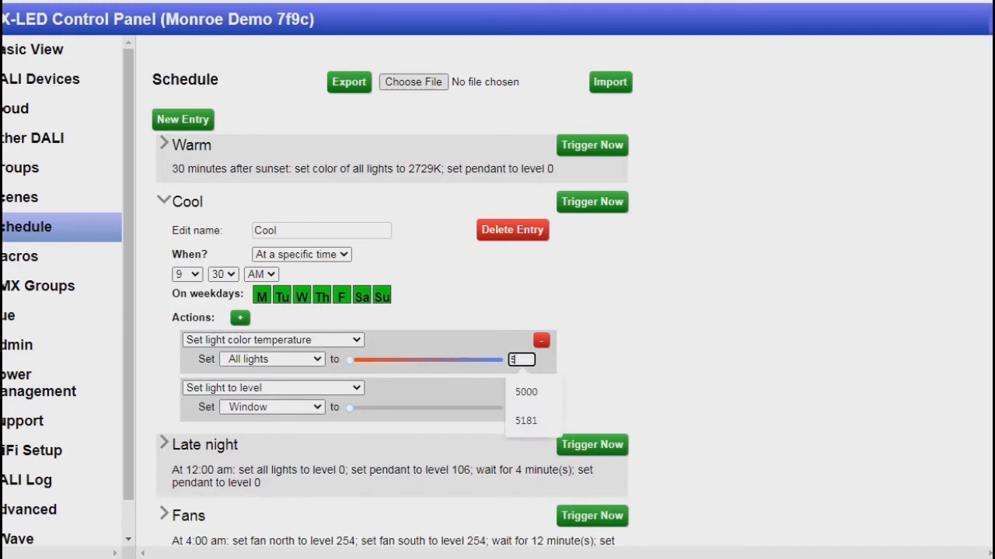
{"action": "type", "text": "0"}
{"action": "key", "text": "Return"}
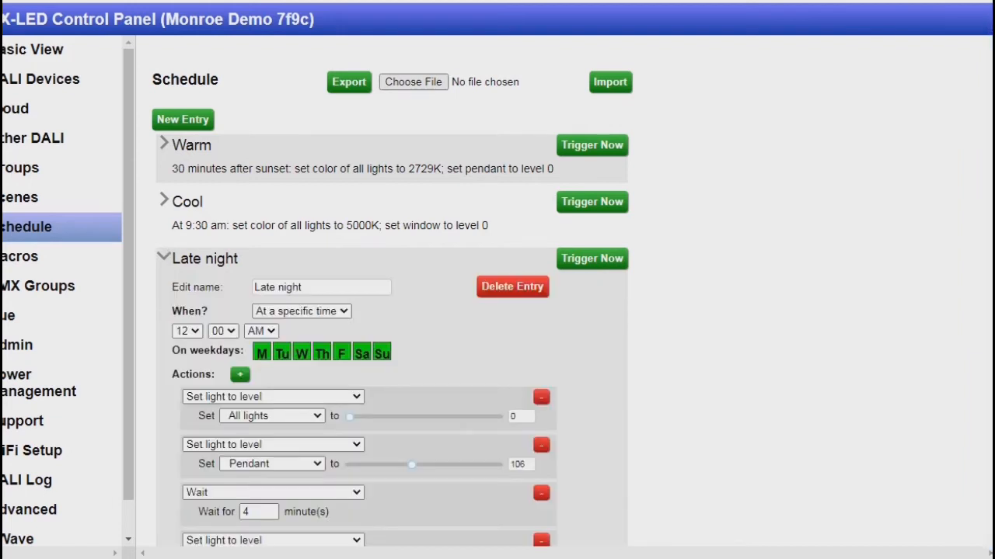
- Add a Wait action of 1 minute and a Set light to level action for all lights to the Late night schedule entry
{"action": "scroll", "coordinate": [392, 298], "scroll_direction": "down", "scroll_amount": 1}
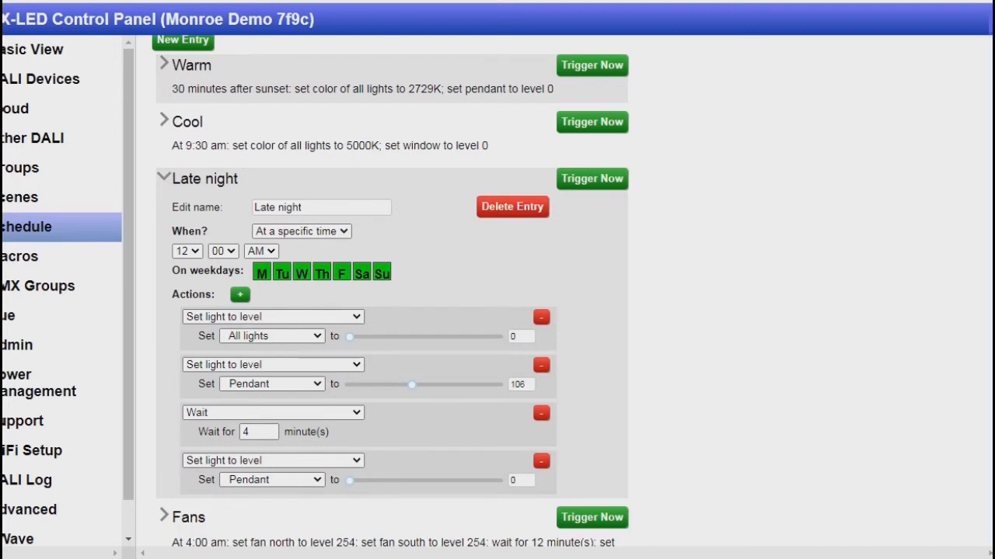
{"action": "left_click", "coordinate": [520, 384]}
{"action": "left_click", "coordinate": [240, 295]}
{"action": "scroll", "coordinate": [390, 291], "scroll_direction": "down", "scroll_amount": 1}
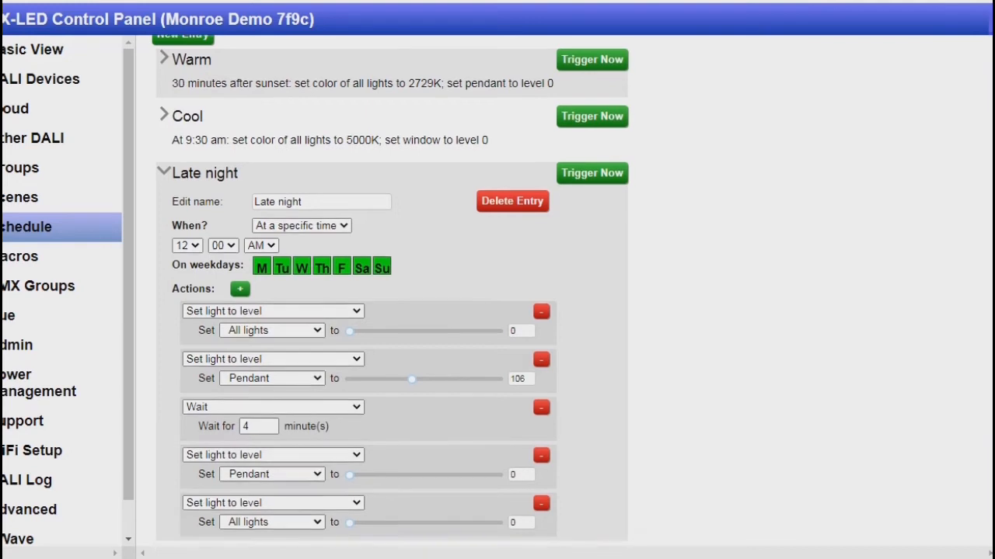
{"action": "left_click", "coordinate": [272, 428]}
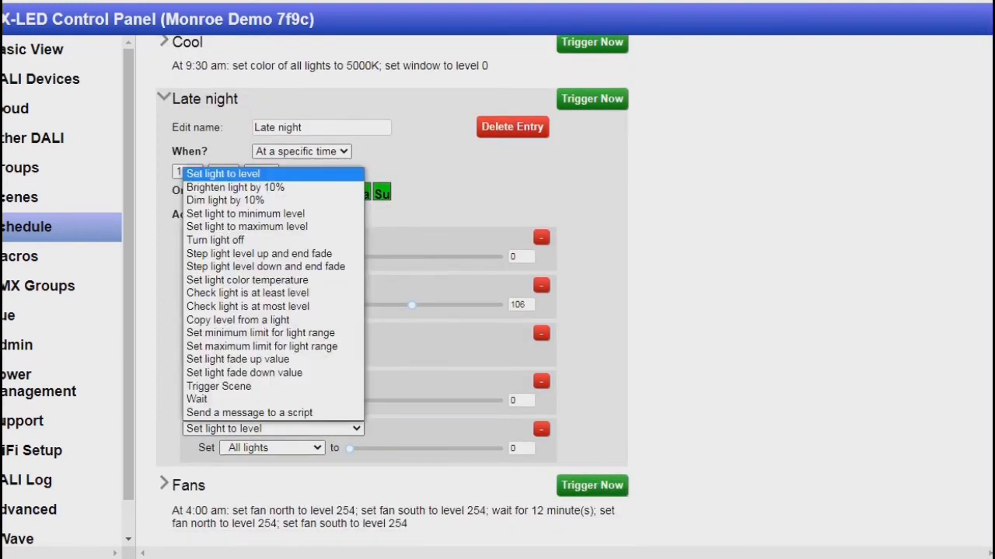
{"action": "left_click", "coordinate": [272, 399]}
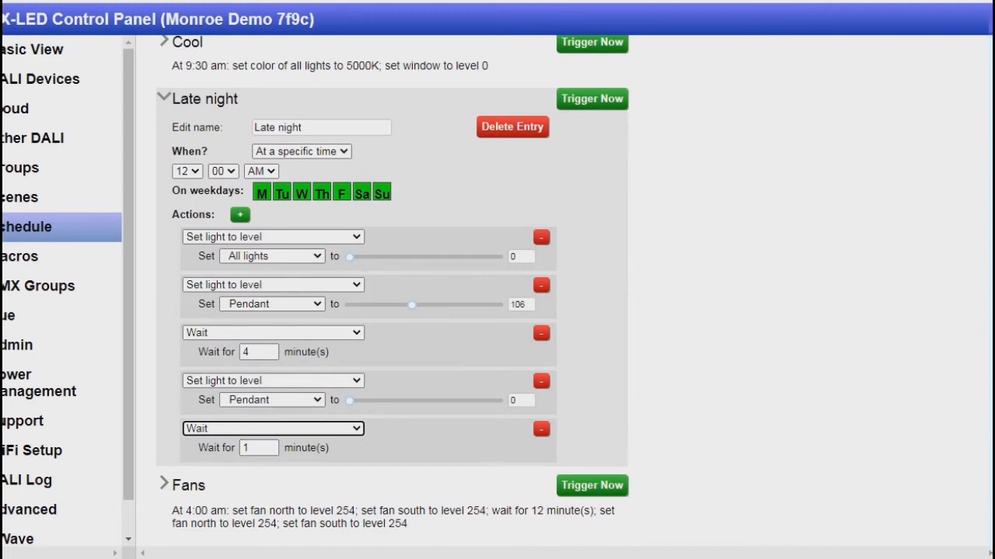
{"action": "left_click", "coordinate": [240, 215]}
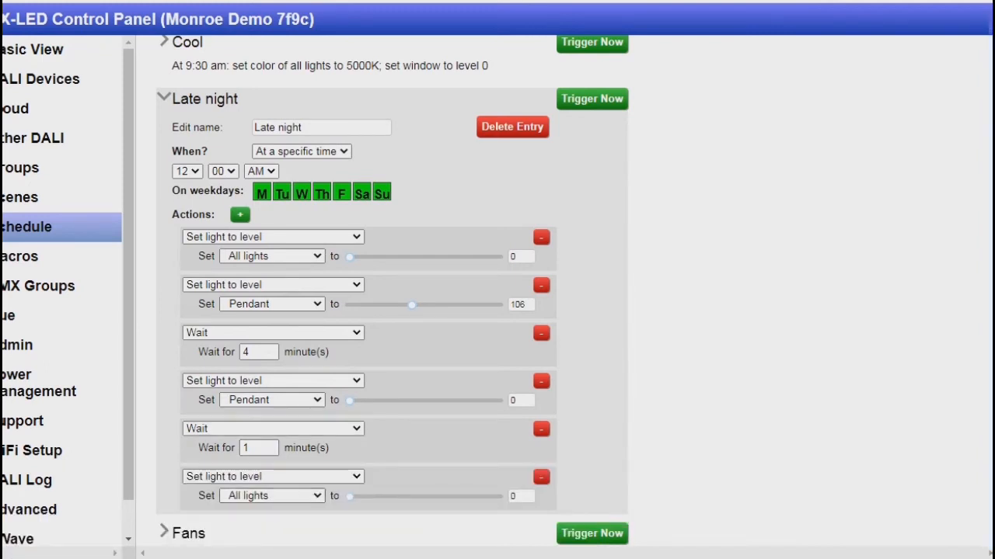
{"action": "left_click", "coordinate": [368, 497]}
- Remove the last two actions from the Late night schedule entry and collapse it
{"action": "left_click", "coordinate": [541, 477]}
{"action": "left_click", "coordinate": [542, 430]}
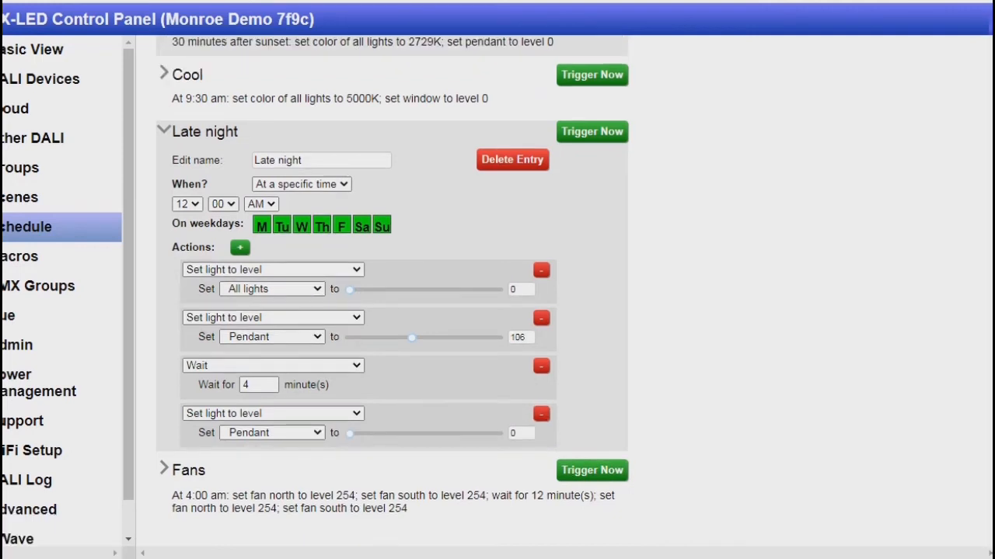
{"action": "left_click", "coordinate": [164, 130]}
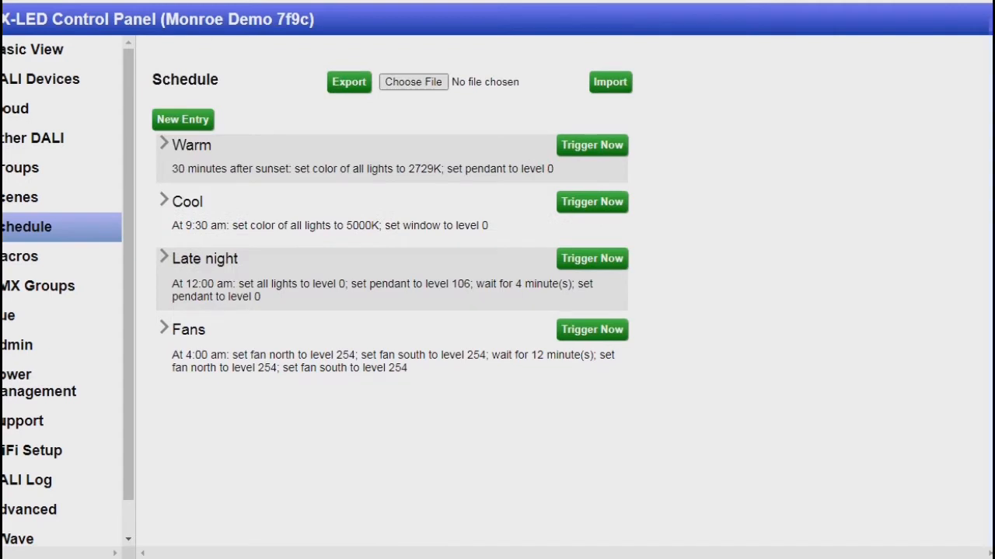
- In the Fans schedule entry, set the wait to 20 minutes and the Fan North and Fan South levels following it to 0
{"action": "left_click", "coordinate": [164, 328]}
{"action": "scroll", "coordinate": [392, 311], "scroll_direction": "down", "scroll_amount": 3}
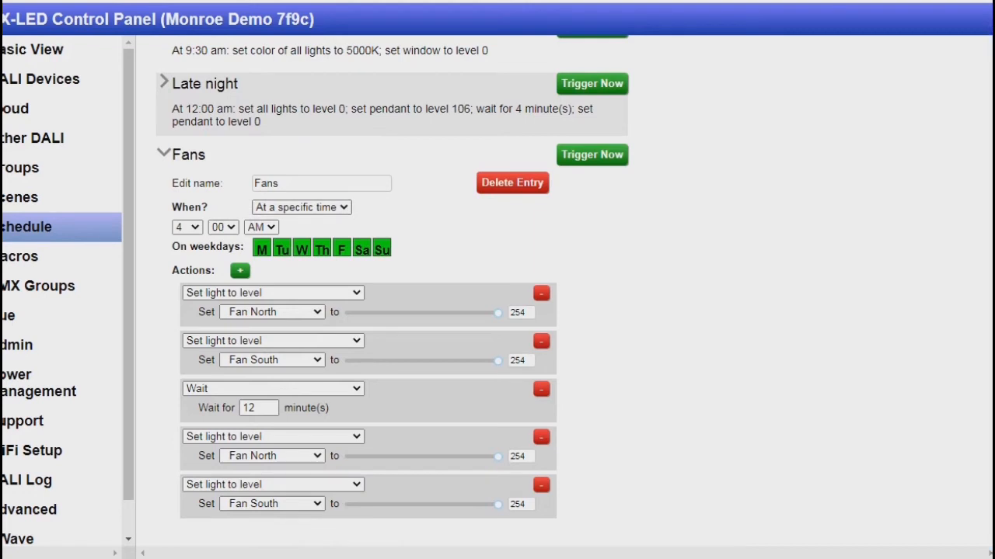
{"action": "left_click", "coordinate": [282, 183]}
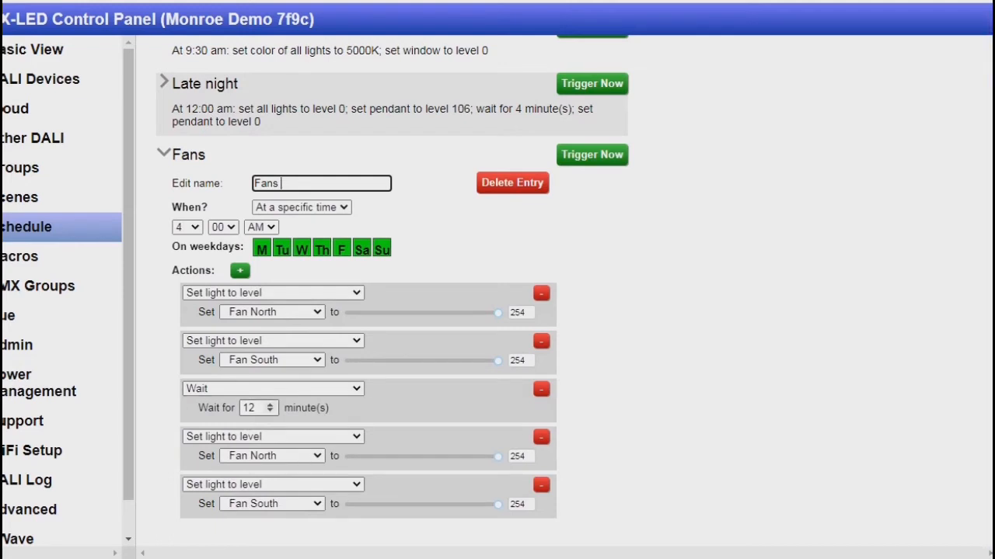
{"action": "double_click", "coordinate": [249, 408]}
{"action": "type", "text": "20"}
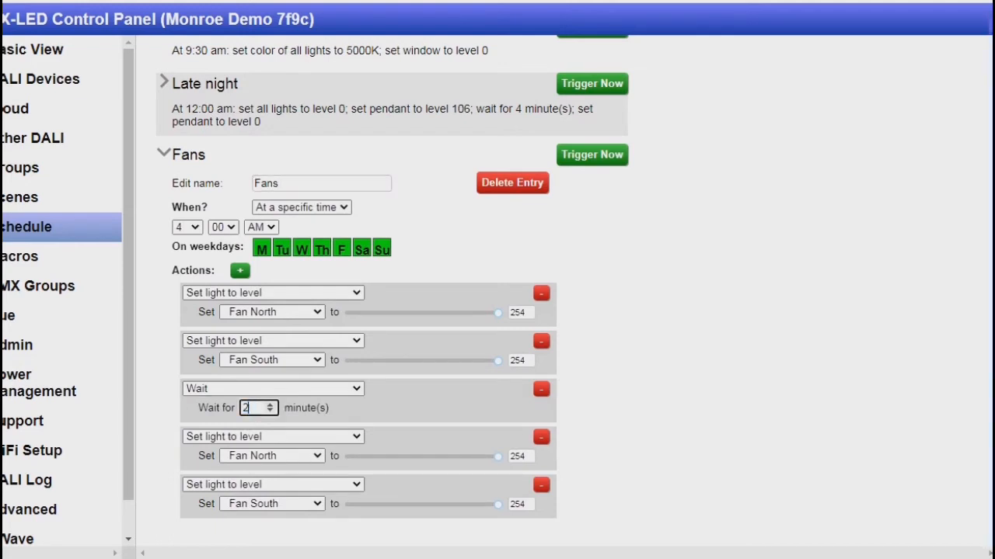
{"action": "key", "text": "Return"}
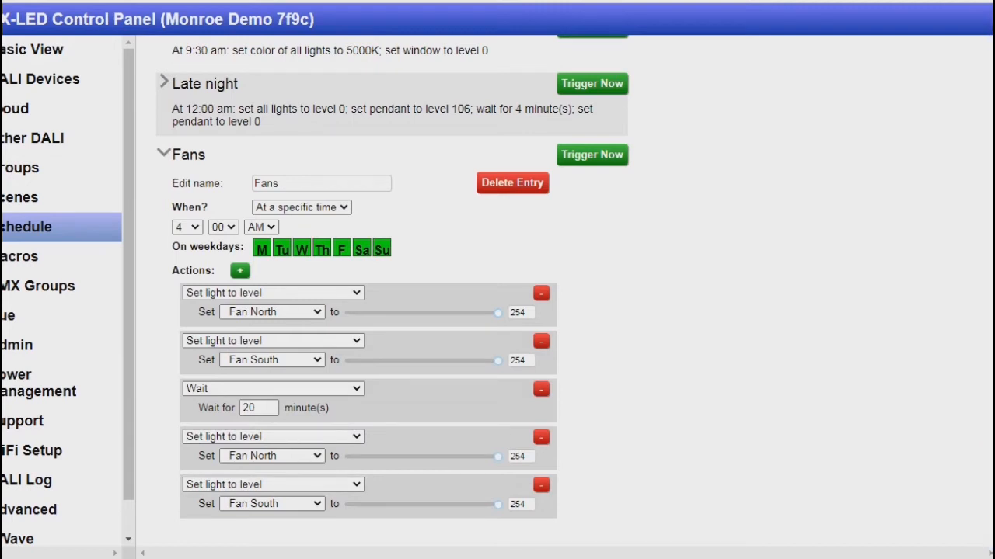
{"action": "left_click", "coordinate": [349, 456]}
{"action": "left_click", "coordinate": [349, 505]}
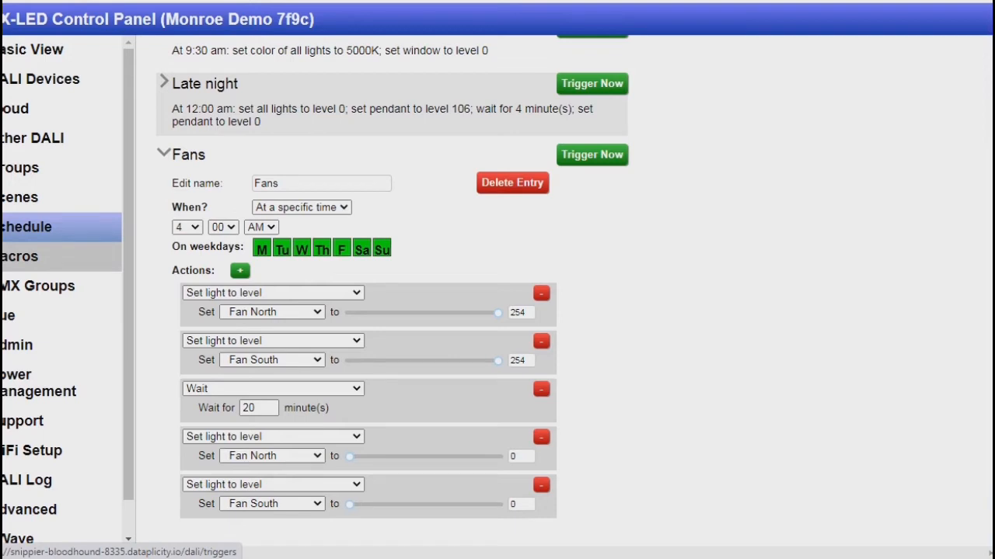
- Open the Macros page, examine the ZWave triggers and actions of Jasco26 top and Jasco26 bottom, and review Multiswitch Broadcast
{"action": "left_click", "coordinate": [47, 257]}
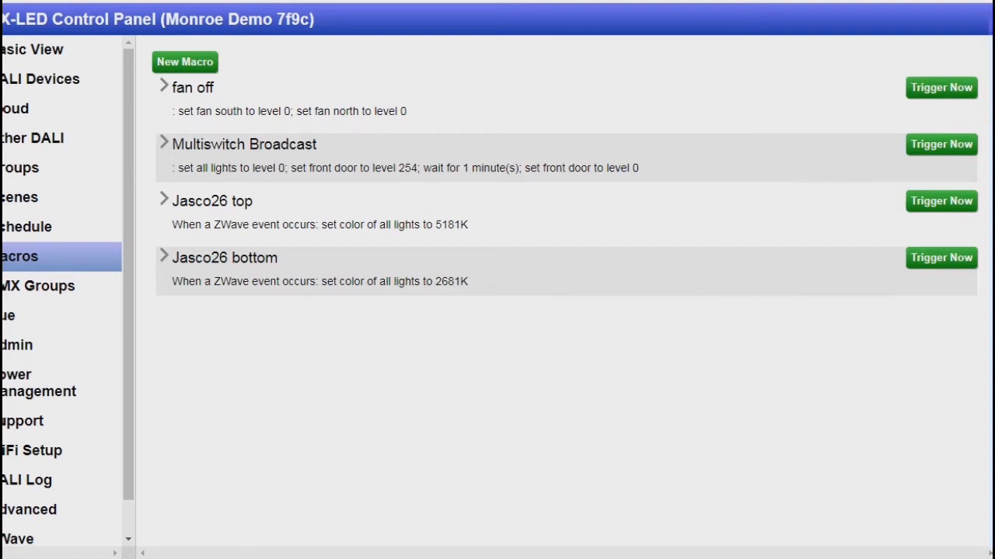
{"action": "left_click", "coordinate": [164, 200]}
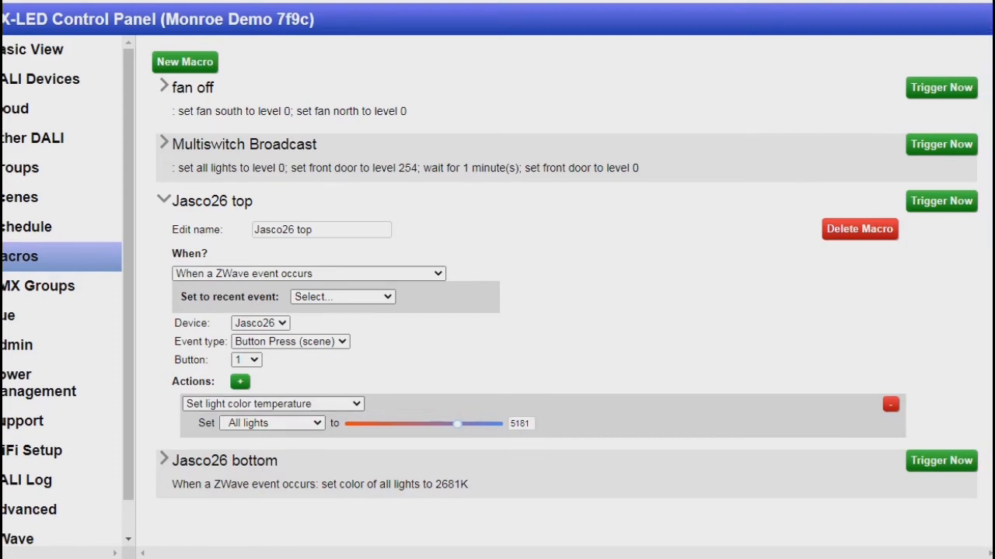
{"action": "left_click", "coordinate": [164, 460]}
{"action": "scroll", "coordinate": [566, 296], "scroll_direction": "down", "scroll_amount": 3}
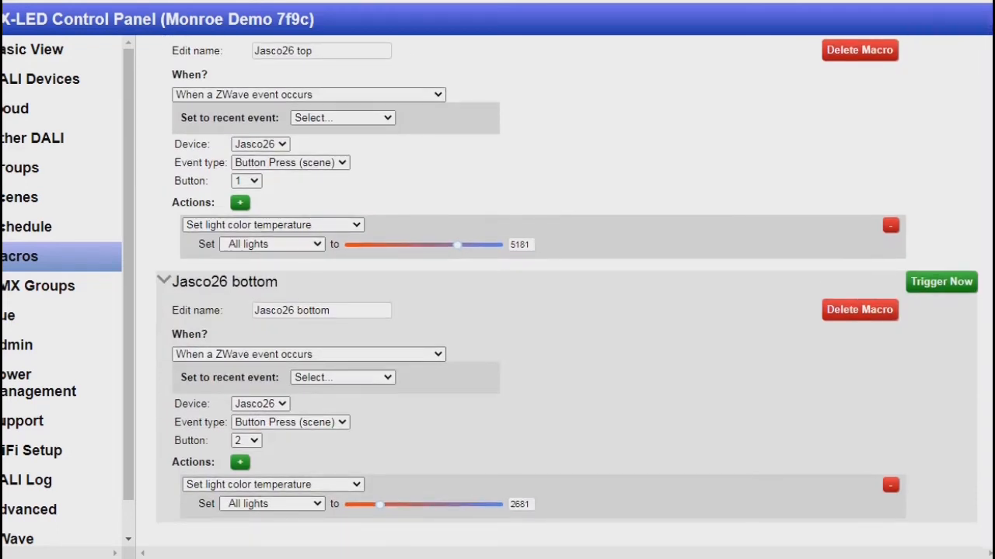
{"action": "left_click", "coordinate": [163, 281]}
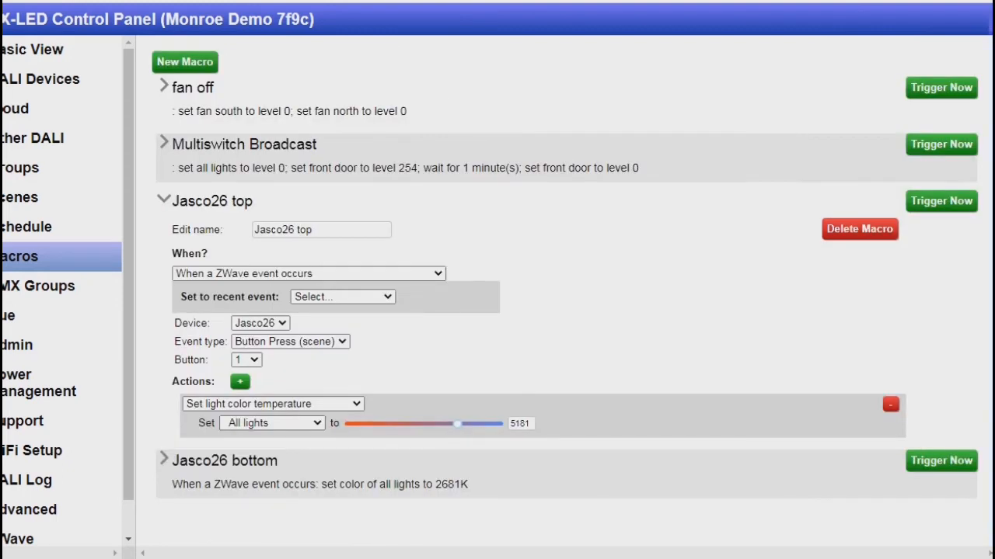
{"action": "left_click", "coordinate": [164, 200]}
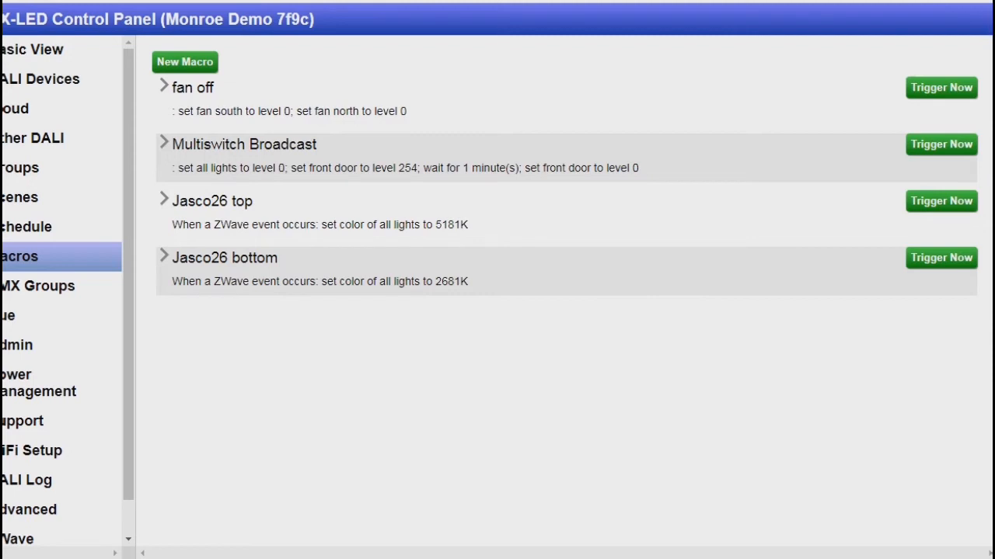
{"action": "left_click", "coordinate": [164, 143]}
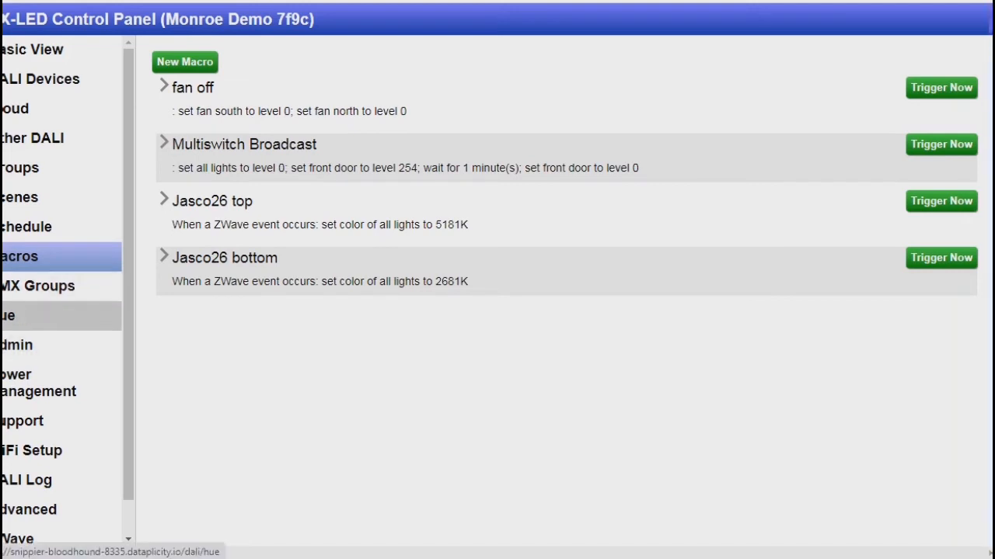
- View the Hue emulation instructions and the cloud services registration page
{"action": "left_click", "coordinate": [23, 316]}
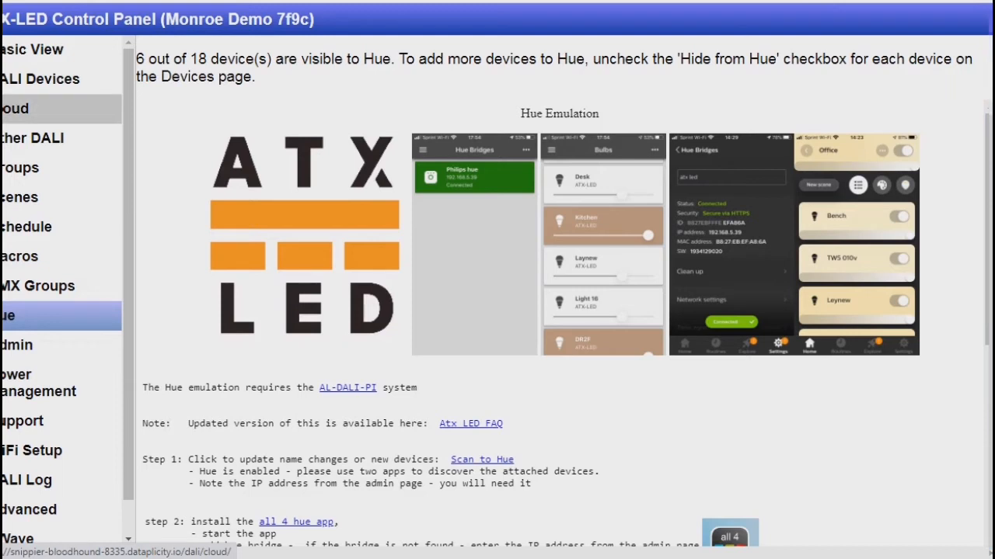
{"action": "left_click", "coordinate": [47, 108]}
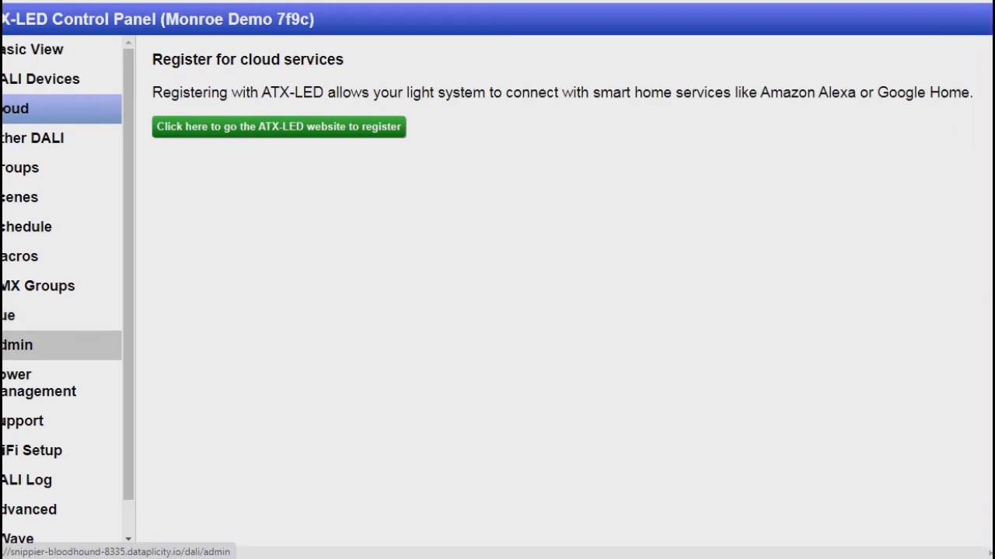
- Open the Admin page and examine the controller's local IP address and MAC address in the status information
{"action": "left_click", "coordinate": [23, 345]}
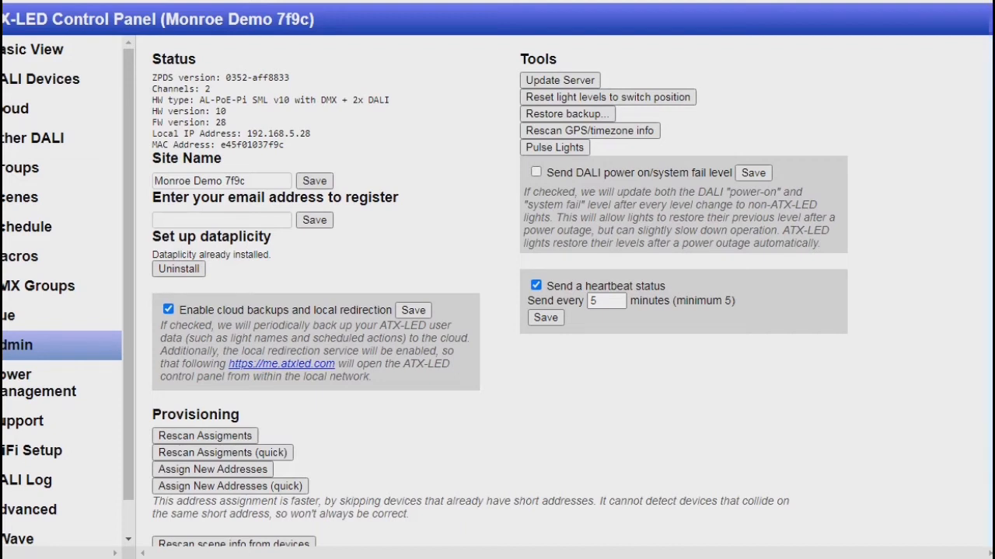
{"action": "left_click_drag", "start_coordinate": [247, 133], "coordinate": [310, 134]}
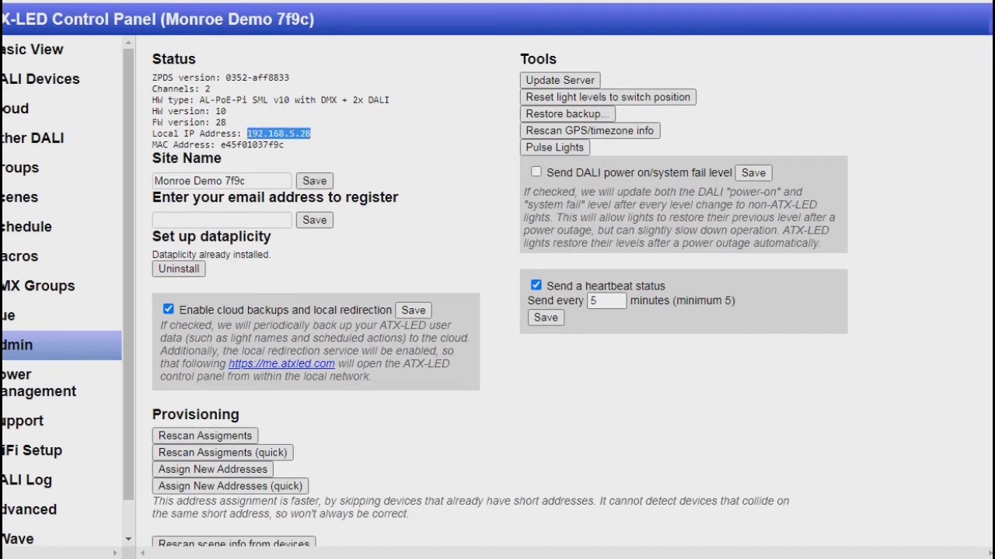
{"action": "left_click", "coordinate": [312, 135]}
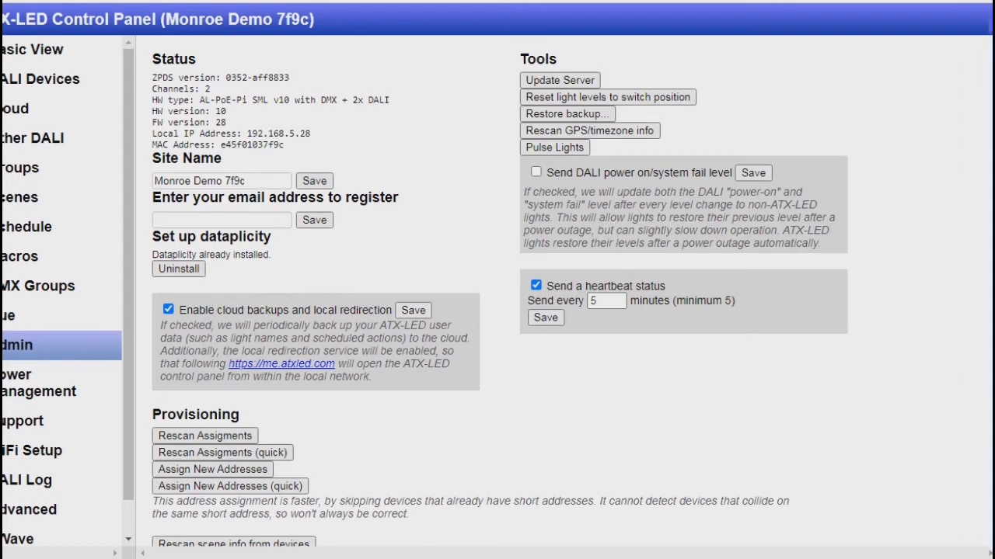
{"action": "left_click_drag", "start_coordinate": [221, 145], "coordinate": [284, 145]}
{"action": "left_click", "coordinate": [286, 145]}
{"action": "left_click_drag", "start_coordinate": [221, 145], "coordinate": [284, 144]}
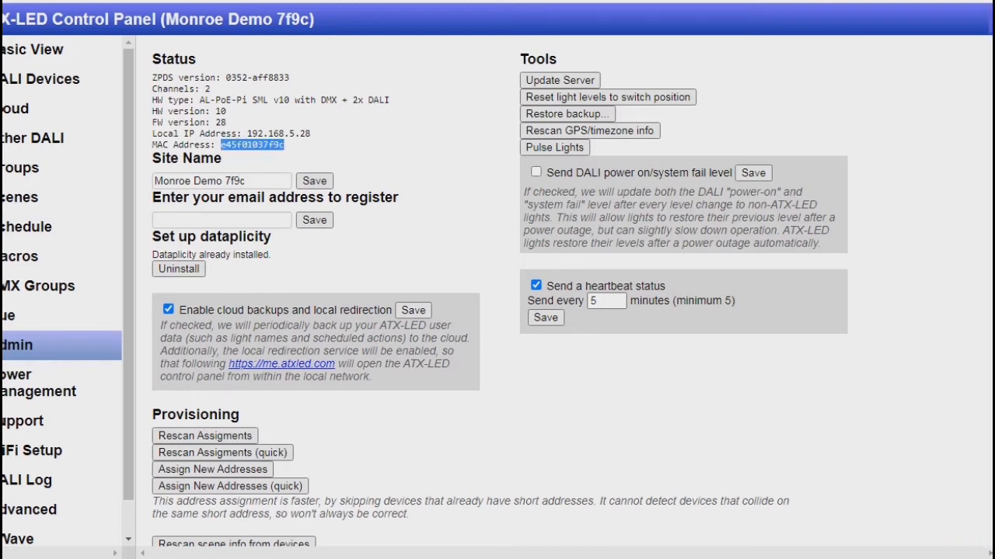
{"action": "double_click", "coordinate": [278, 134]}
{"action": "left_click", "coordinate": [278, 134]}
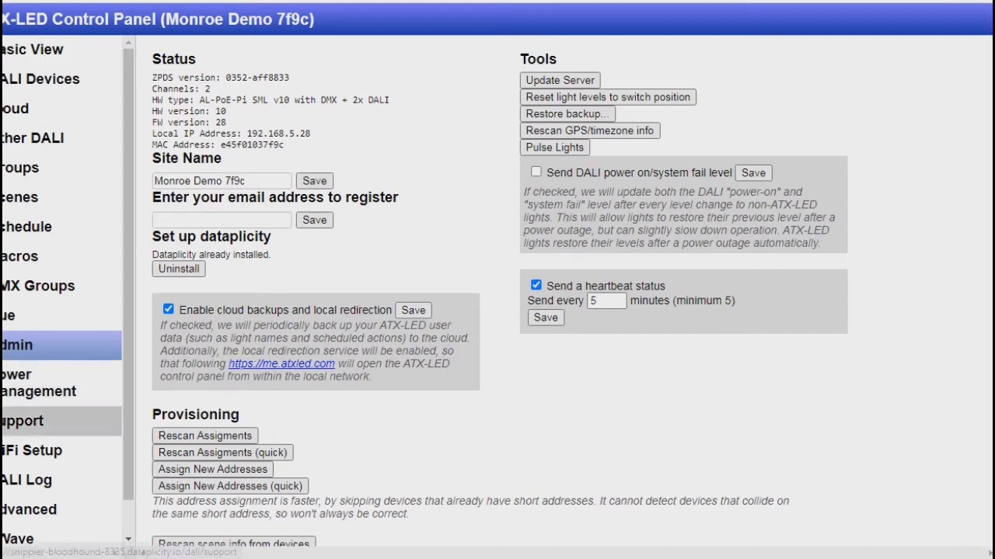
- View the Support page, and return to the Admin page to examine the local redirection link under cloud backups
{"action": "left_click", "coordinate": [23, 420]}
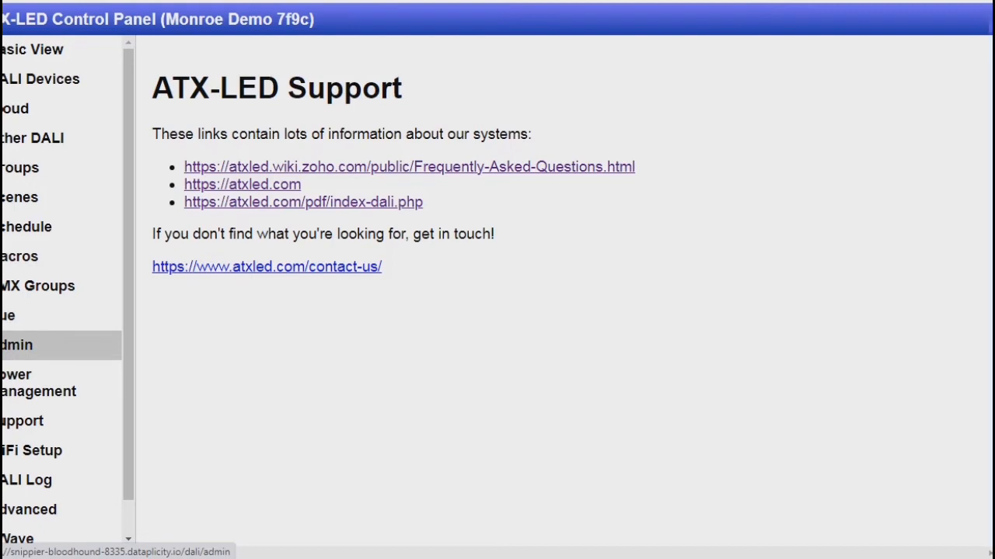
{"action": "left_click", "coordinate": [31, 345]}
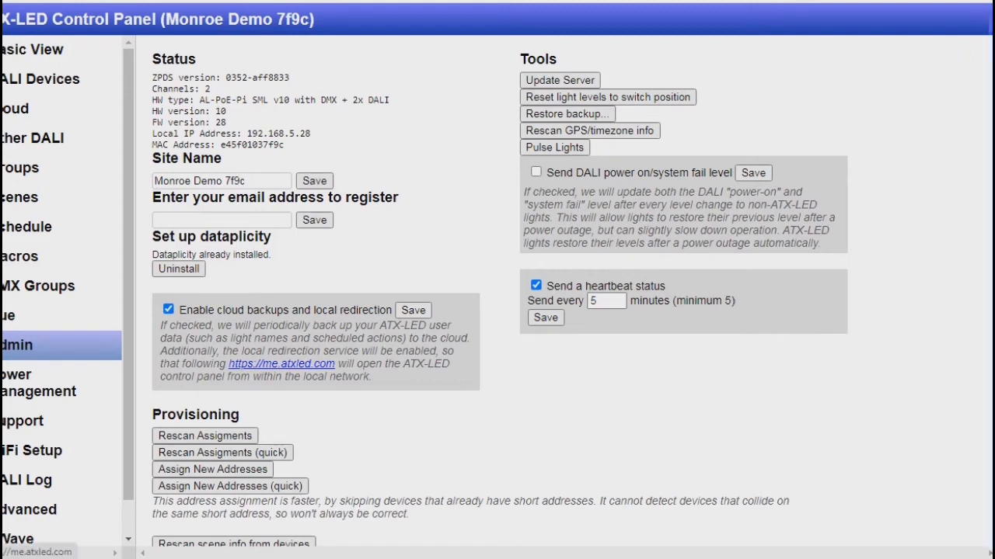
{"action": "left_click_drag", "start_coordinate": [350, 364], "coordinate": [229, 364]}
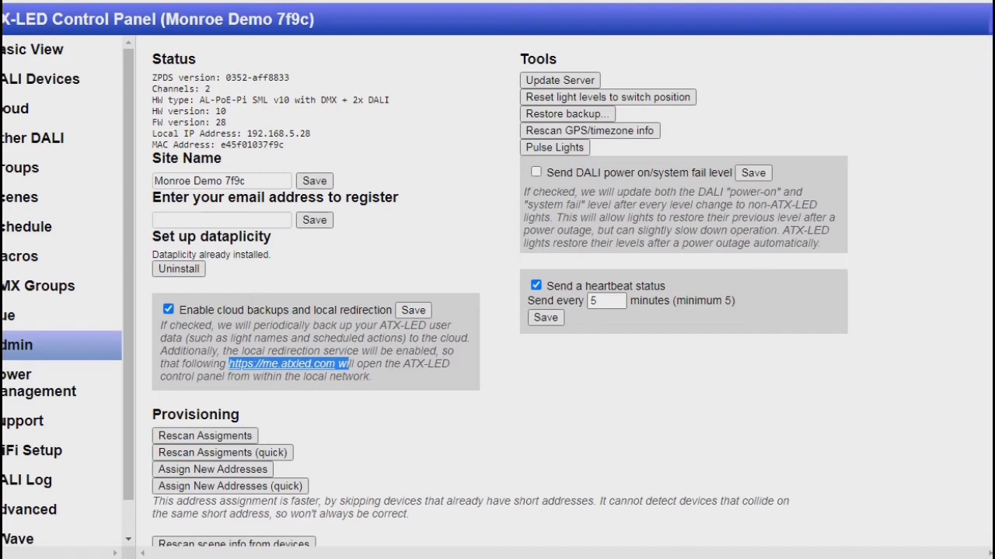
{"action": "left_click", "coordinate": [350, 365]}
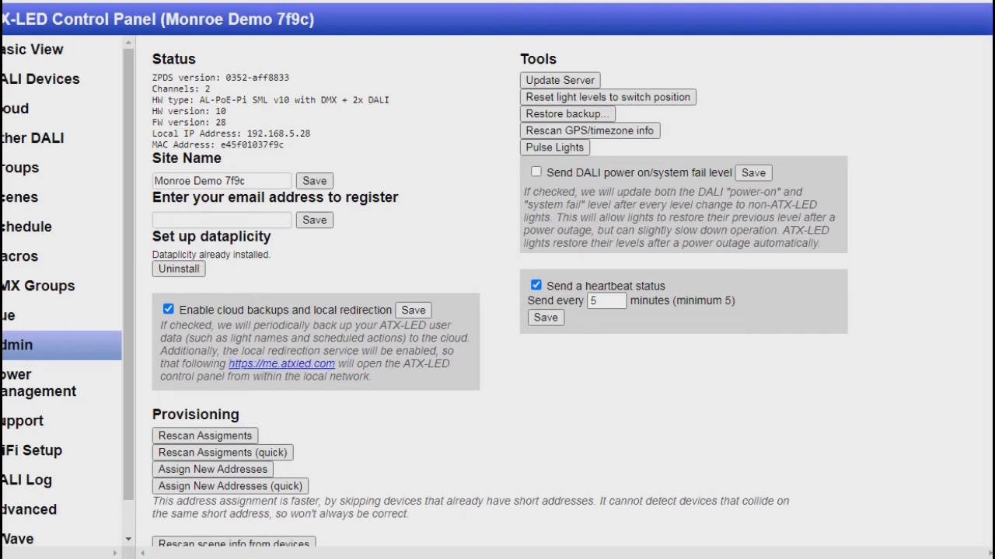
- Examine the site name, the email registration field and the provisioning options on the Admin page
{"action": "left_click_drag", "start_coordinate": [250, 181], "coordinate": [153, 181]}
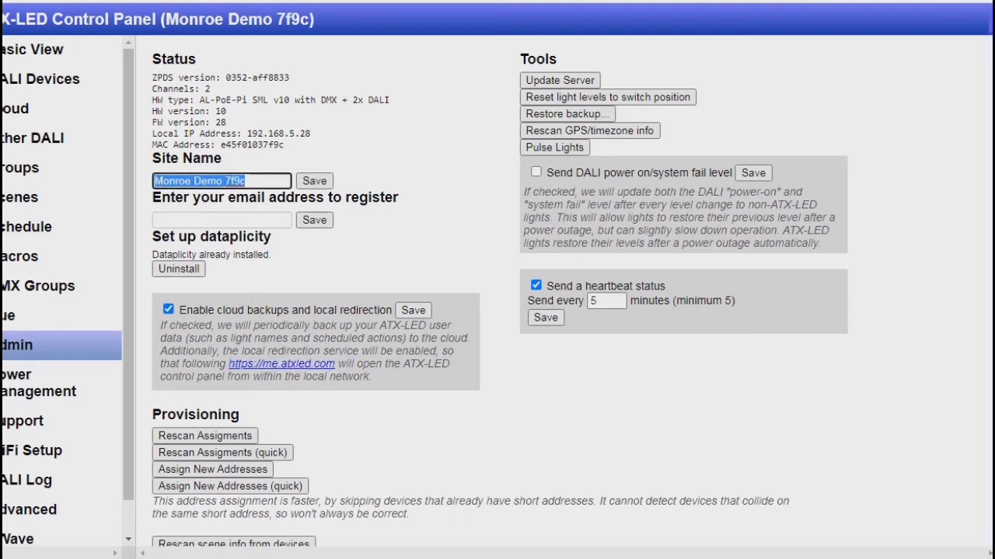
{"action": "double_click", "coordinate": [236, 181]}
{"action": "left_click", "coordinate": [247, 181]}
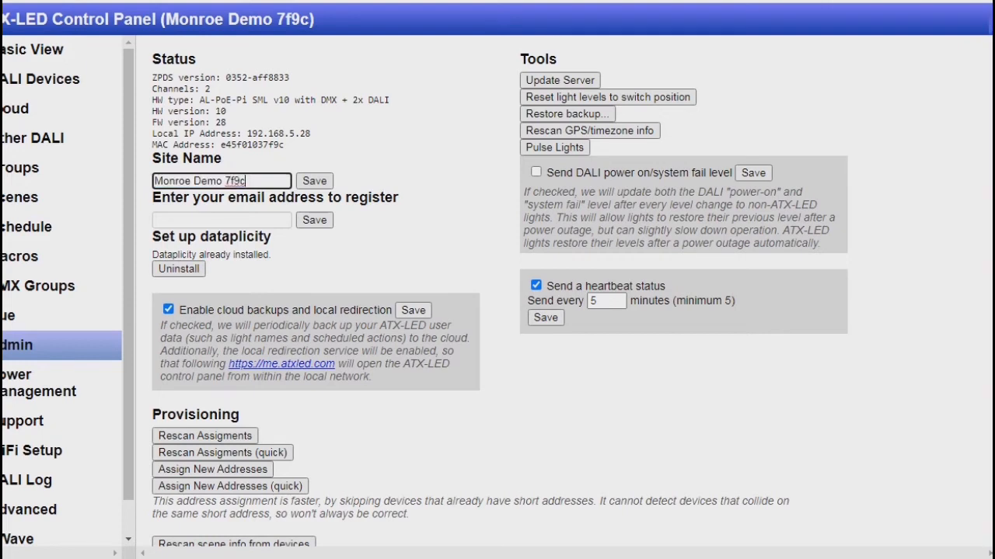
{"action": "left_click", "coordinate": [221, 220]}
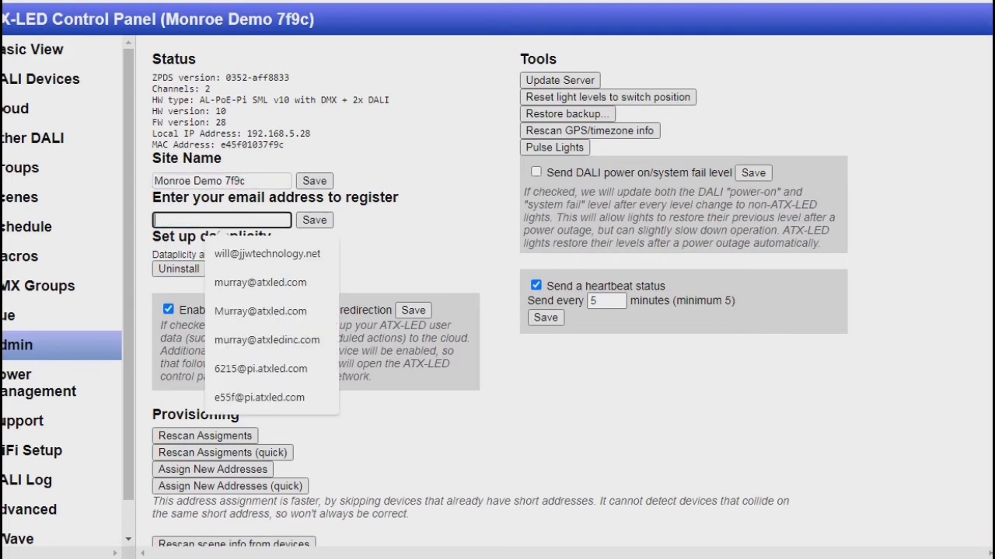
{"action": "left_click", "coordinate": [420, 233]}
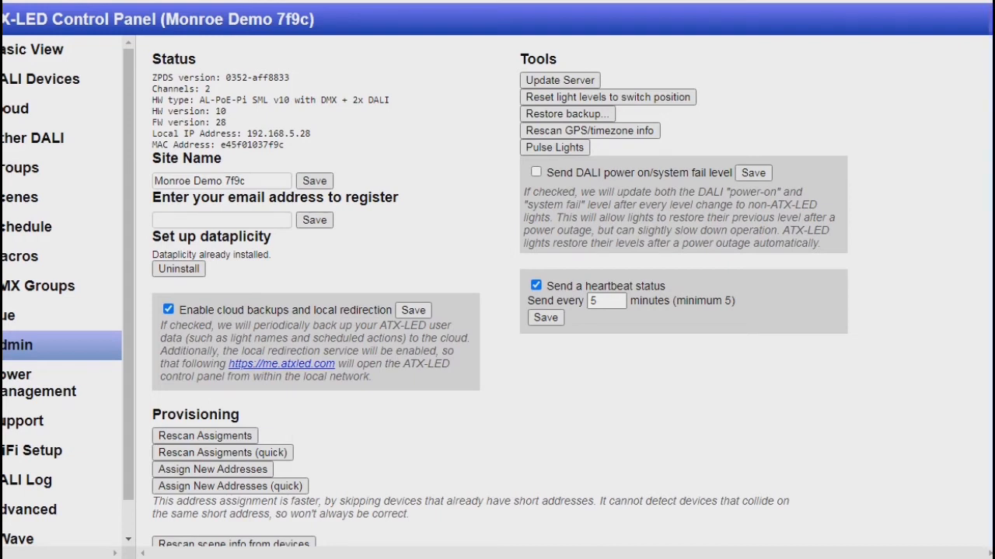
{"action": "scroll", "coordinate": [499, 290], "scroll_direction": "down", "scroll_amount": 1}
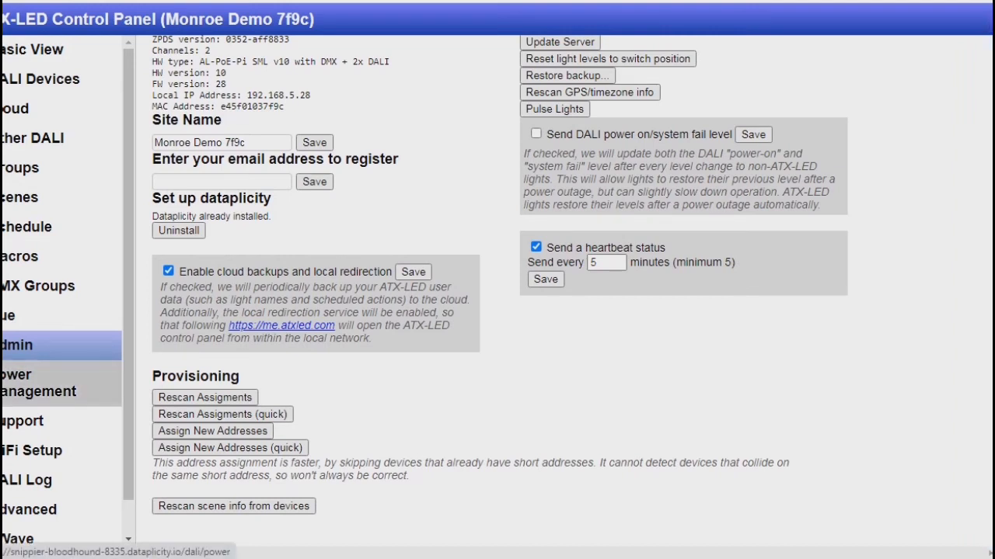
- Open Power Management, review the per-device power usage statistics in Watt's My Usage, and return to the power overview
{"action": "left_click", "coordinate": [39, 383]}
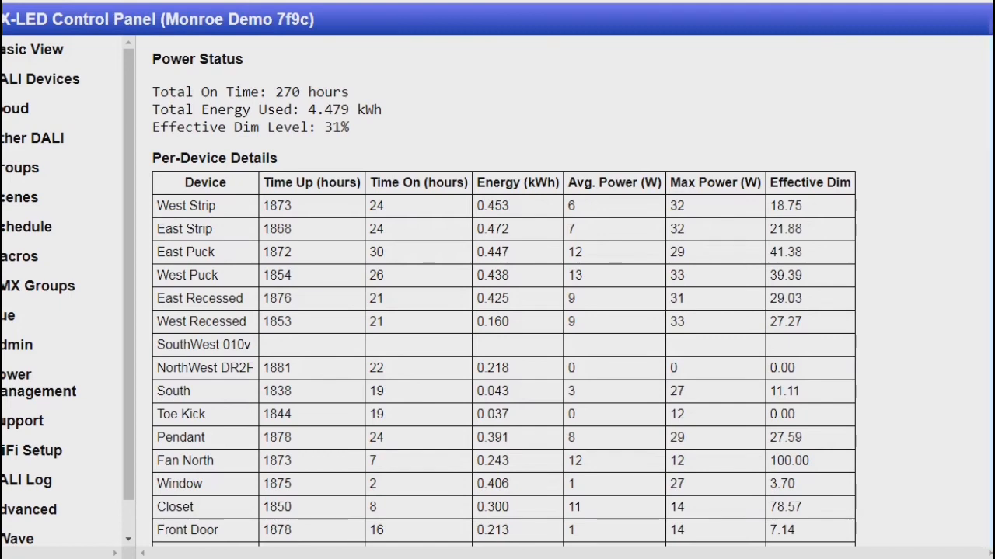
{"action": "scroll", "coordinate": [504, 311], "scroll_direction": "down", "scroll_amount": 1}
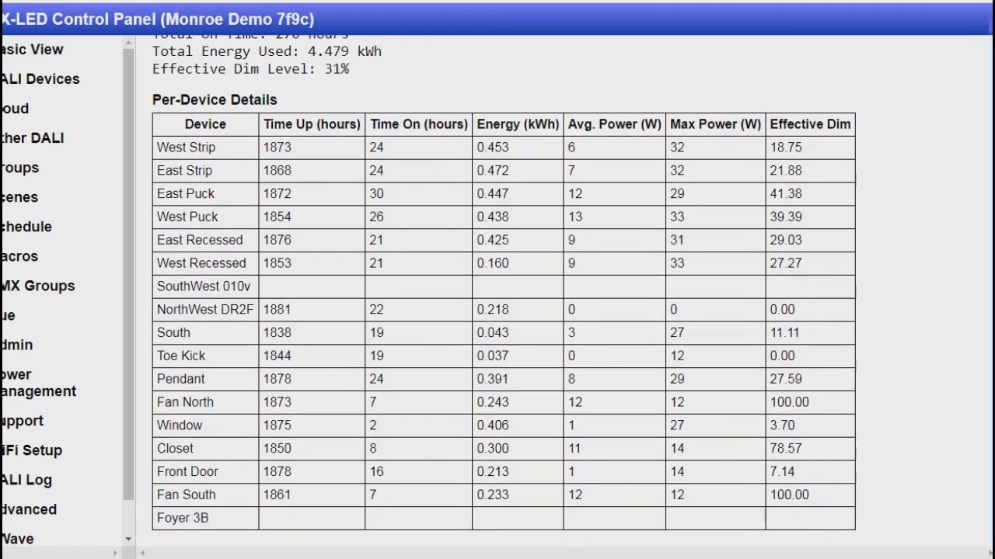
{"action": "scroll", "coordinate": [504, 311], "scroll_direction": "up", "scroll_amount": 1}
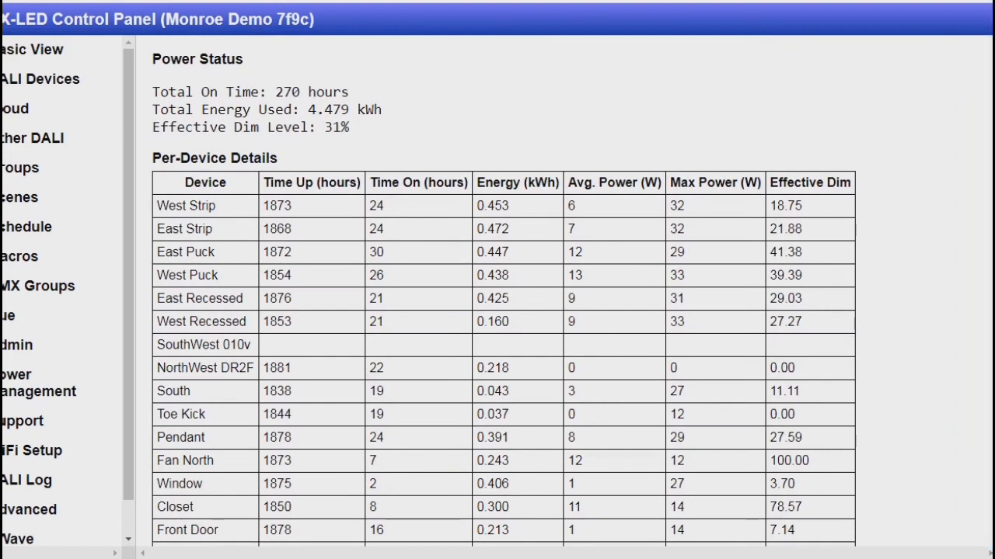
{"action": "left_click", "coordinate": [3, 2]}
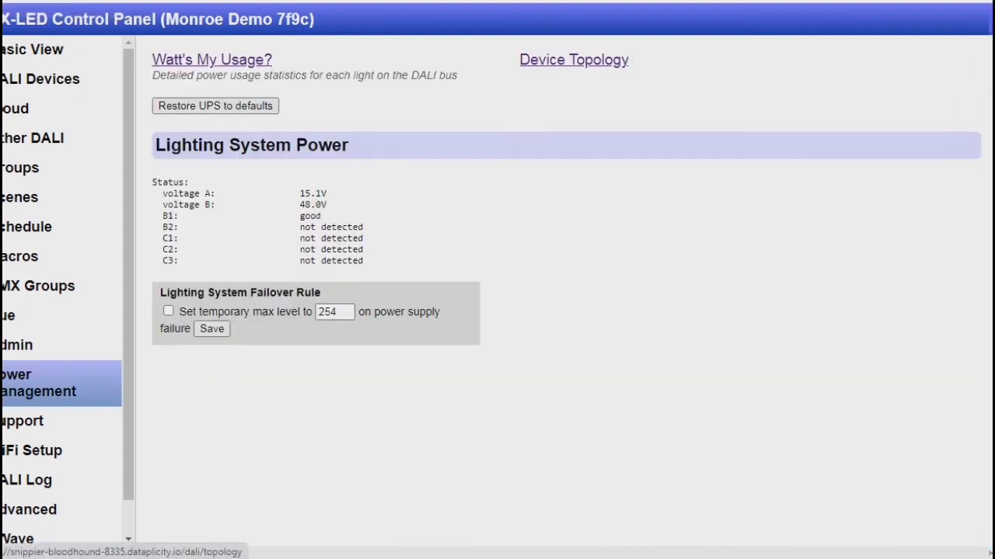
- Rescan the load topology on the Device Topology page and examine the LED counts for Pendant, Window and Closet
{"action": "left_click", "coordinate": [574, 60]}
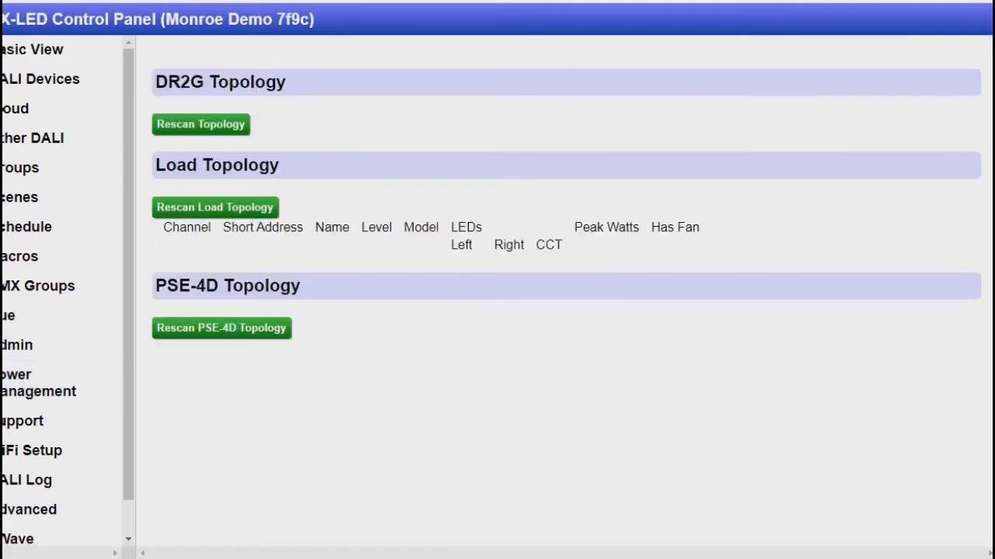
{"action": "left_click", "coordinate": [215, 208]}
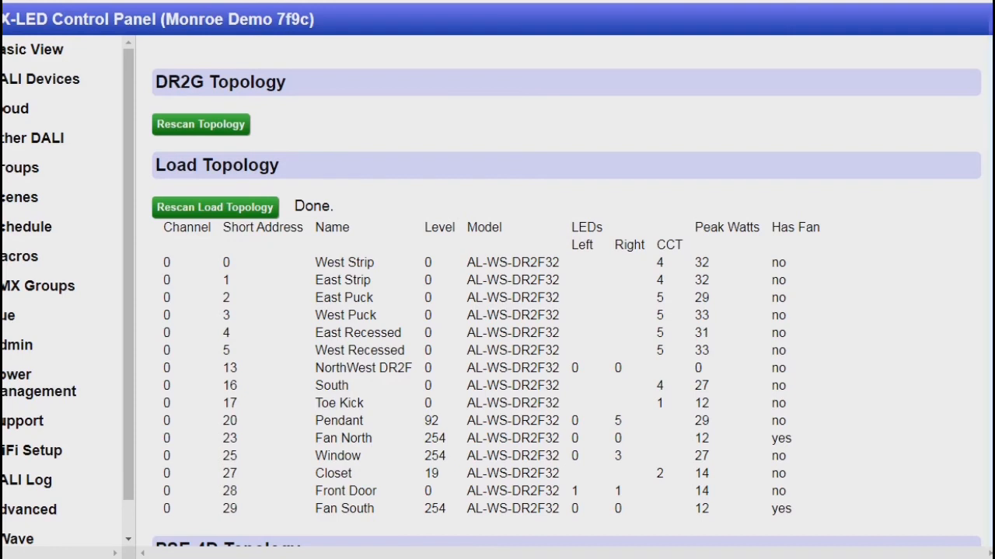
{"action": "double_click", "coordinate": [669, 245]}
{"action": "double_click", "coordinate": [618, 421]}
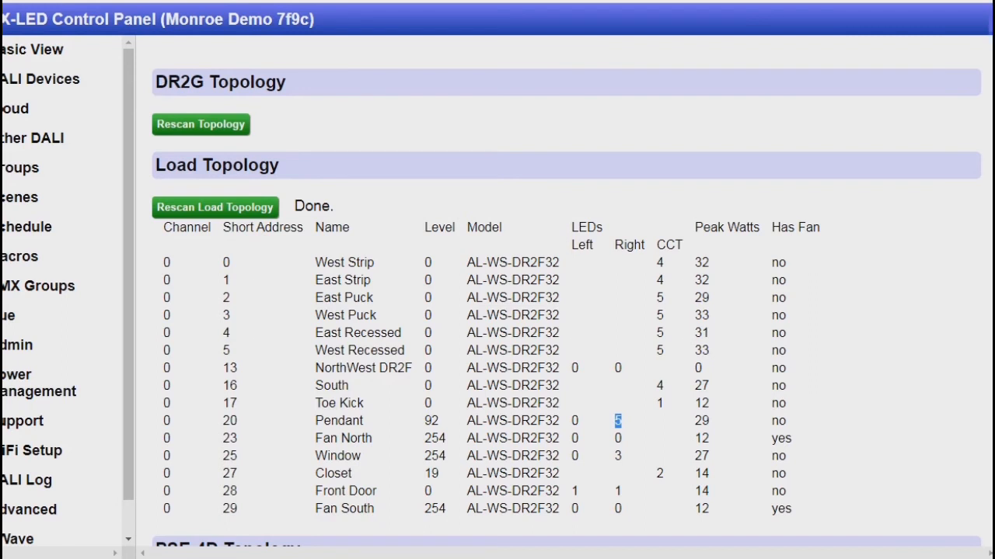
{"action": "double_click", "coordinate": [618, 456]}
{"action": "left_click_drag", "start_coordinate": [656, 474], "coordinate": [664, 474]}
{"action": "scroll", "coordinate": [572, 295], "scroll_direction": "down", "scroll_amount": 1}
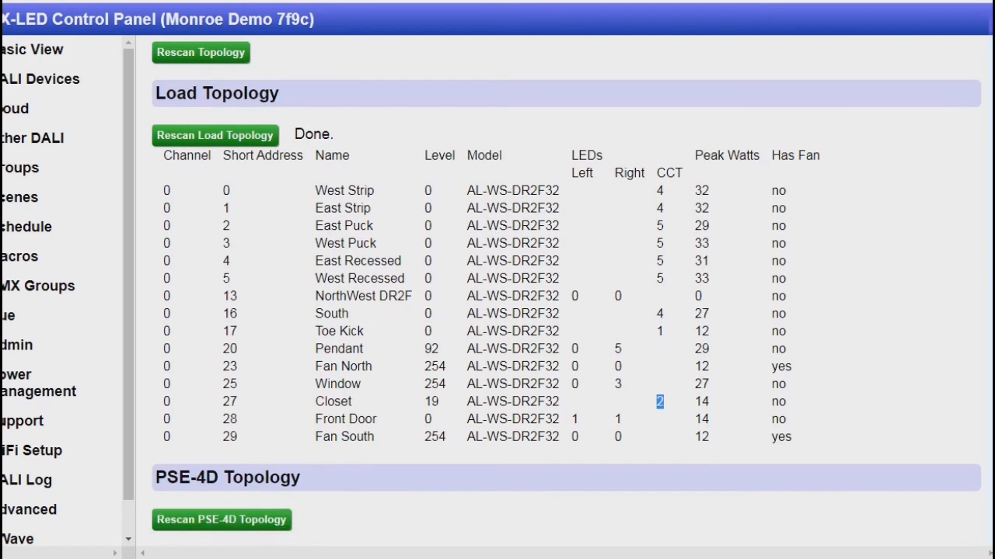
{"action": "scroll", "coordinate": [572, 295], "scroll_direction": "up", "scroll_amount": 1}
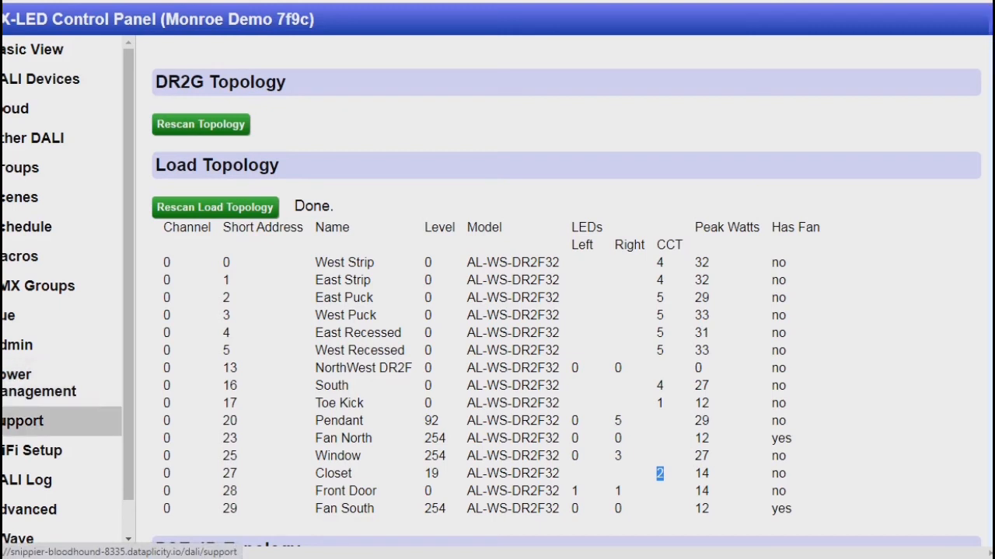
- View the Support page, and on the WiFi Setup page examine the current network, the available networks and the removable old networks
{"action": "left_click", "coordinate": [24, 421]}
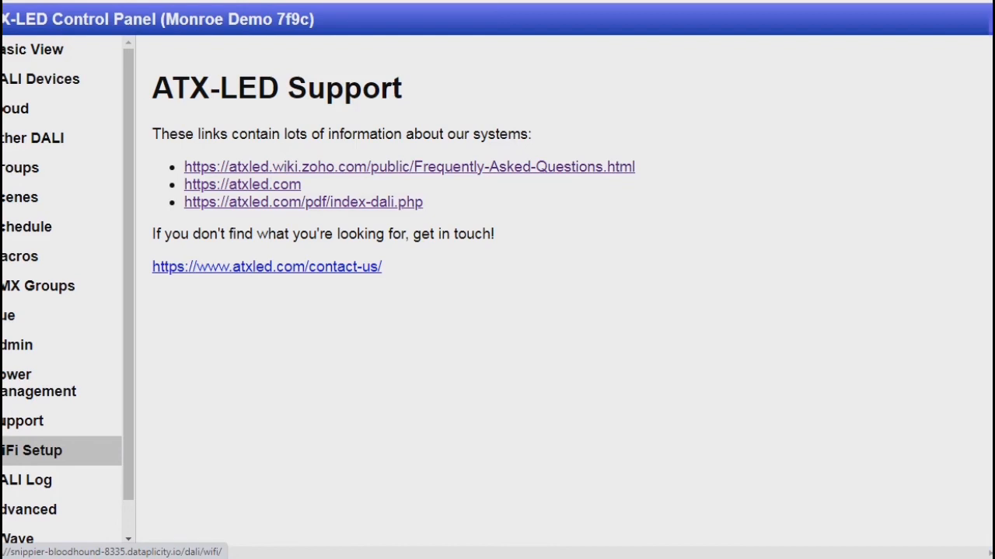
{"action": "left_click", "coordinate": [31, 450]}
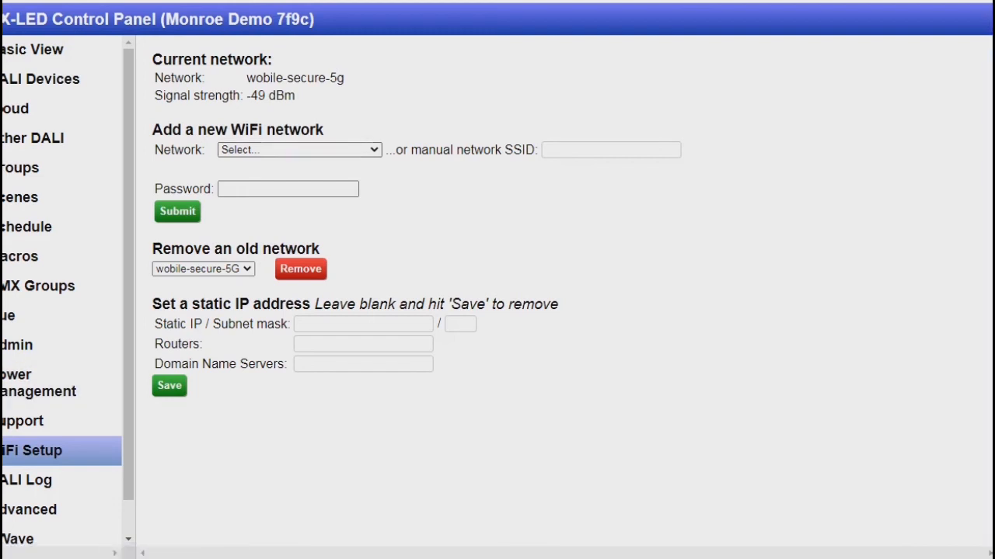
{"action": "triple_click", "coordinate": [307, 78]}
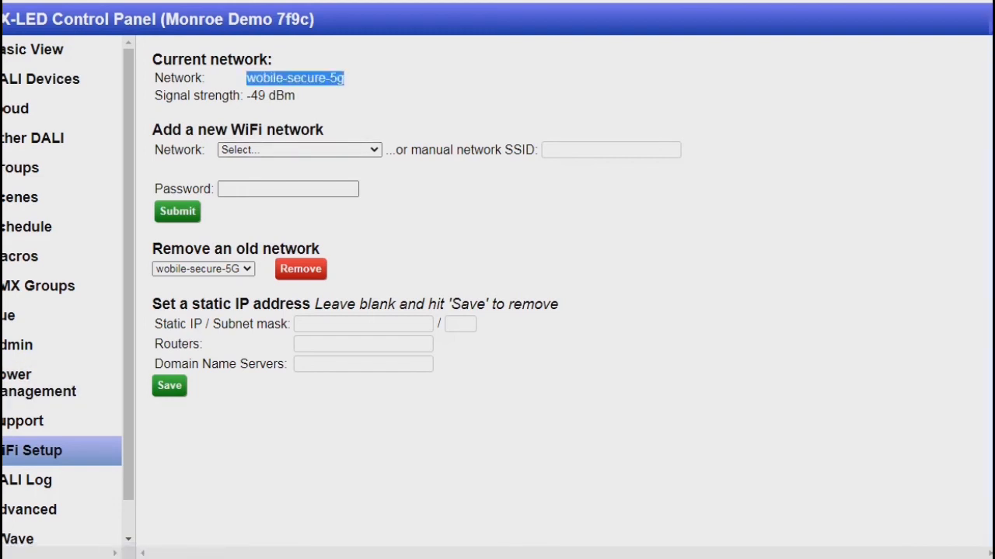
{"action": "left_click", "coordinate": [306, 79]}
{"action": "left_click", "coordinate": [300, 150]}
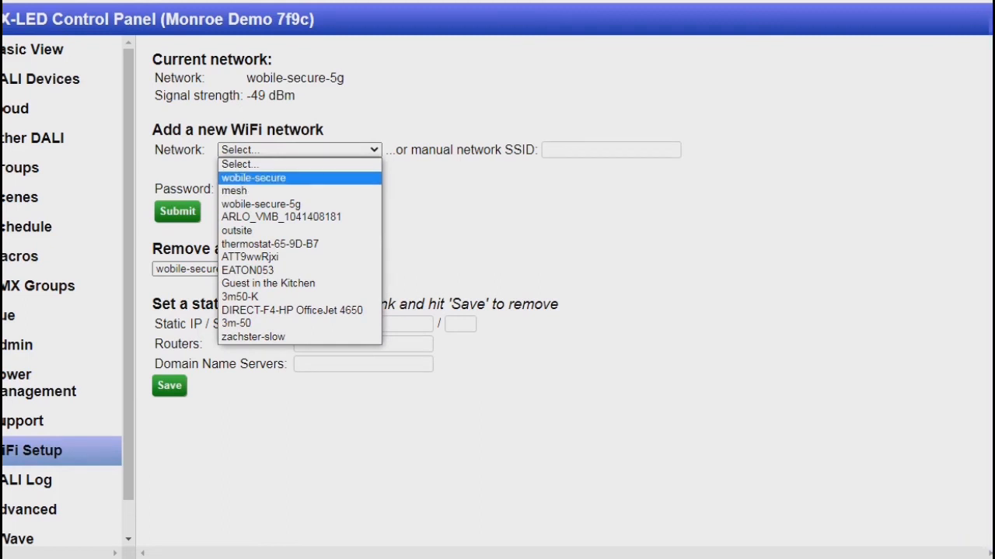
{"action": "key", "text": "Escape"}
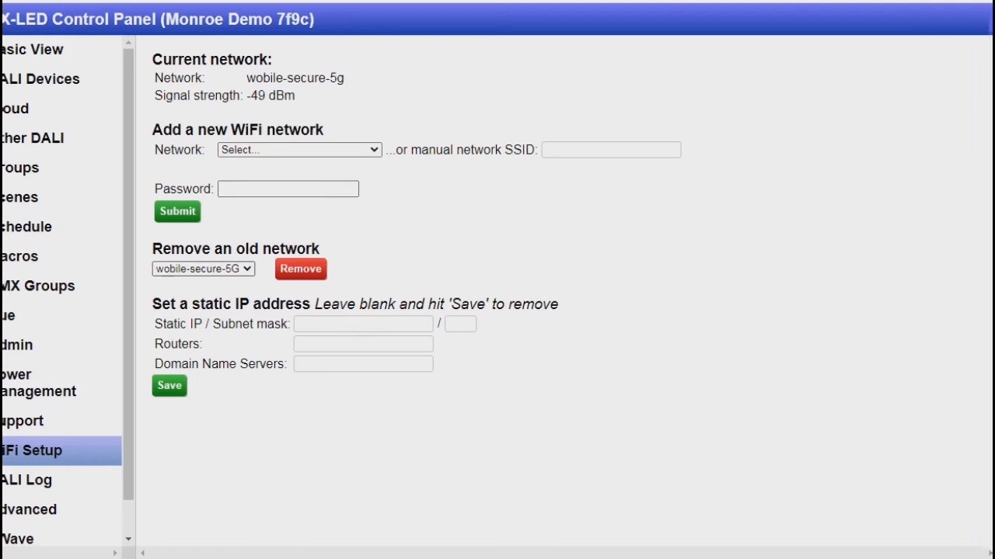
{"action": "left_click", "coordinate": [203, 269]}
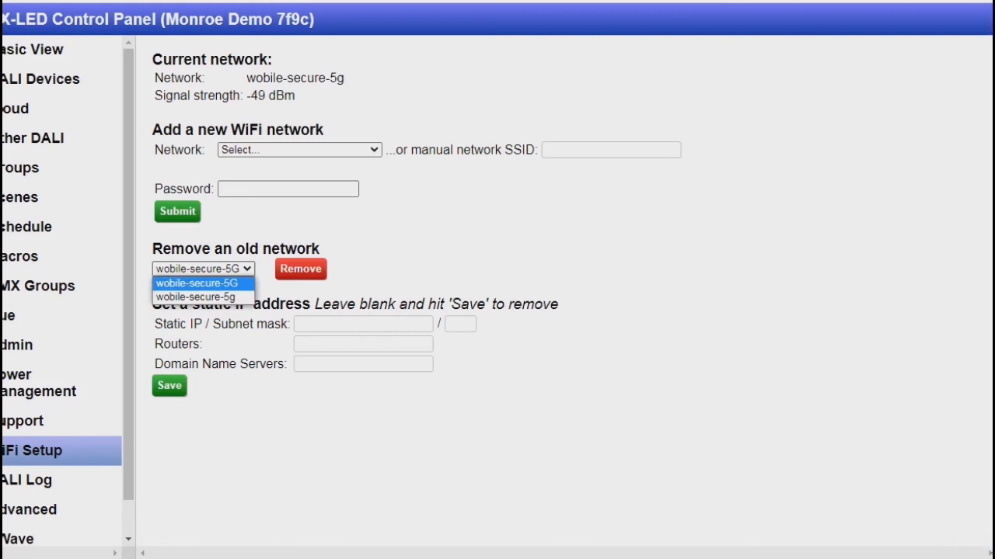
{"action": "left_click", "coordinate": [204, 268]}
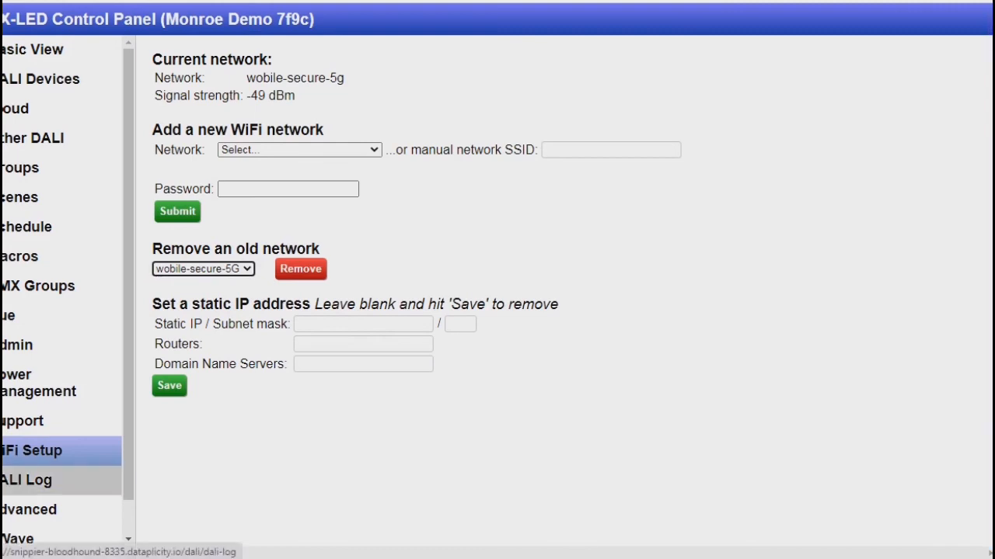
- Open the DALI Log and look back through the earlier bus commands and their responses
{"action": "left_click", "coordinate": [55, 480]}
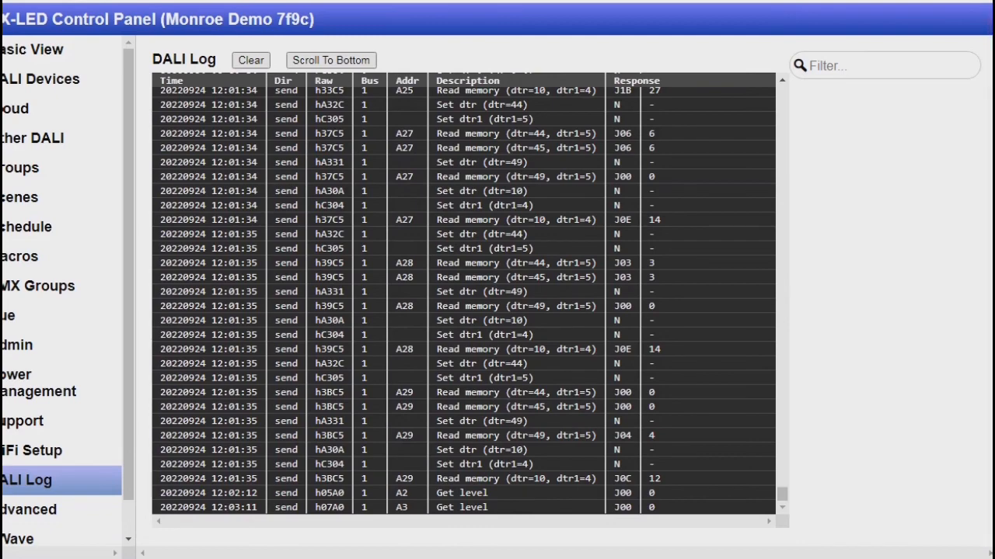
{"action": "scroll", "coordinate": [466, 295], "scroll_direction": "up", "scroll_amount": 20}
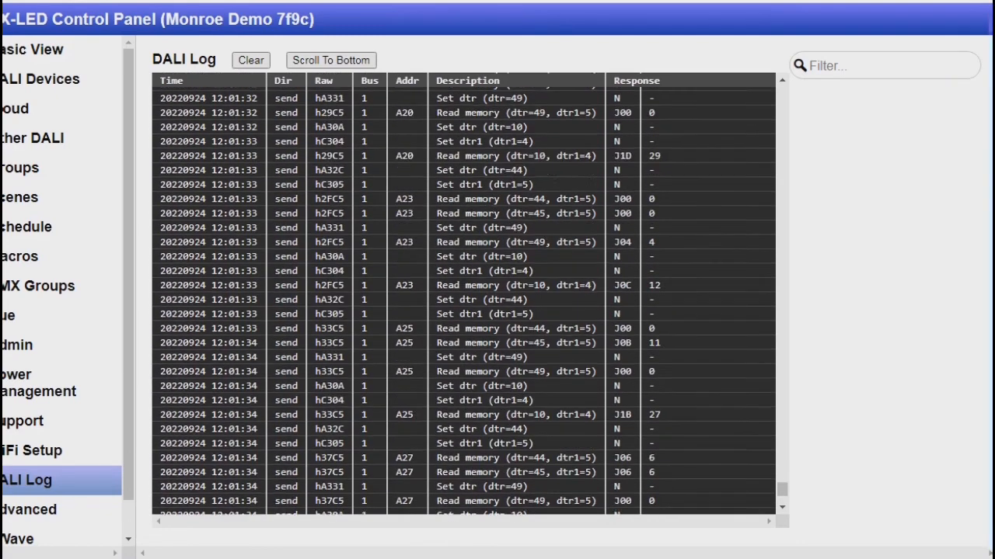
{"action": "scroll", "coordinate": [464, 296], "scroll_direction": "up", "scroll_amount": 20}
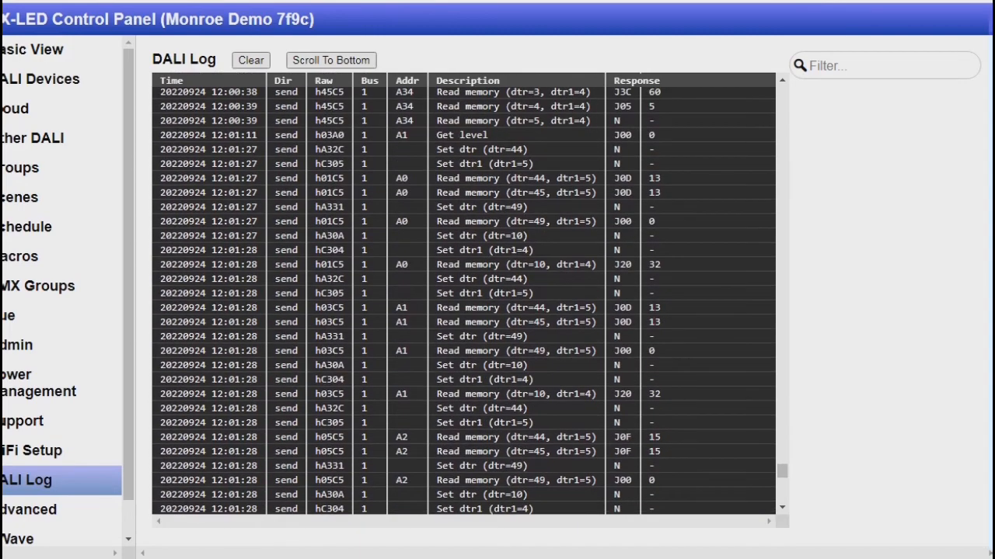
{"action": "scroll", "coordinate": [464, 296], "scroll_direction": "up", "scroll_amount": 10}
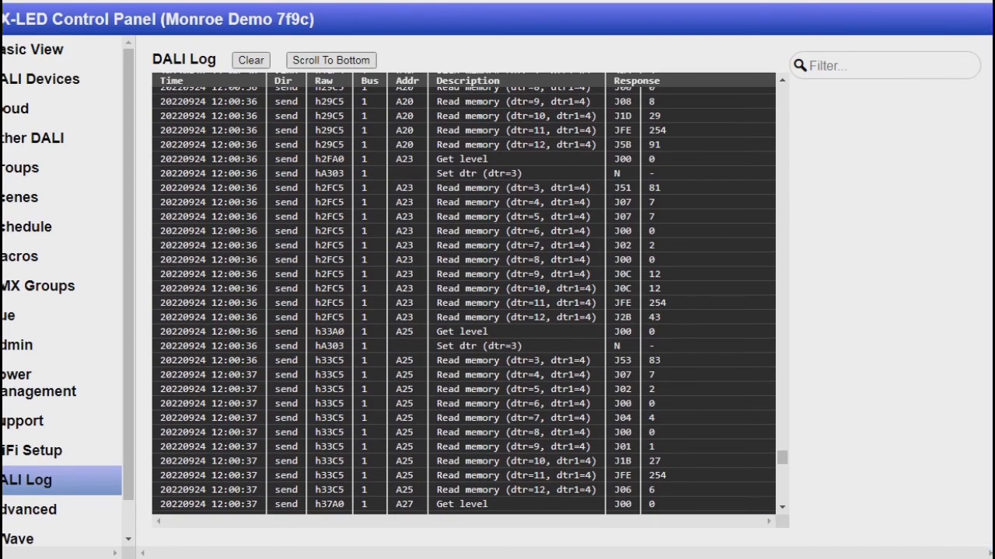
{"action": "scroll", "coordinate": [464, 295], "scroll_direction": "up", "scroll_amount": 20}
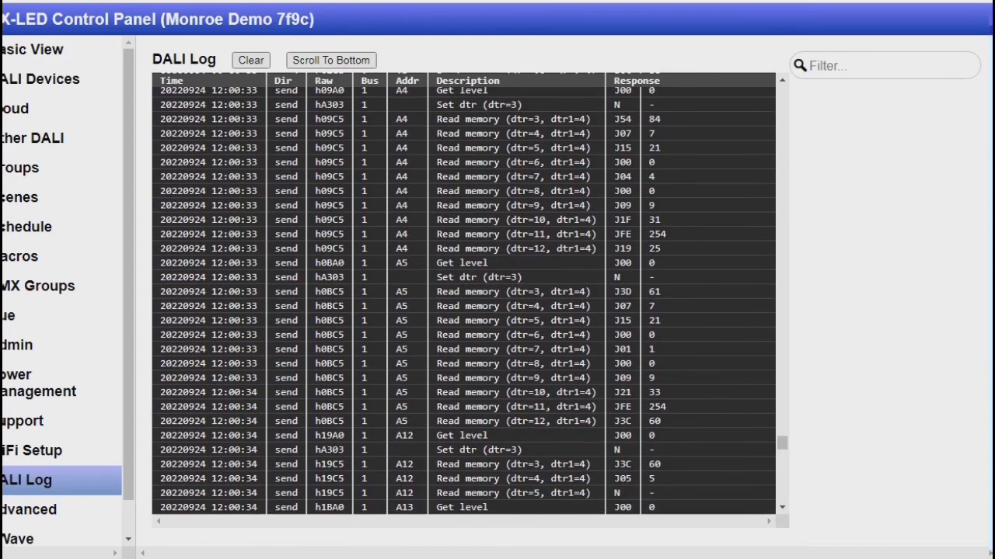
- Examine the DALI Log history for level, colour temperature, passive level and memory read commands from 23 and 24 September 2022
{"action": "scroll", "coordinate": [464, 296], "scroll_direction": "up", "scroll_amount": 4}
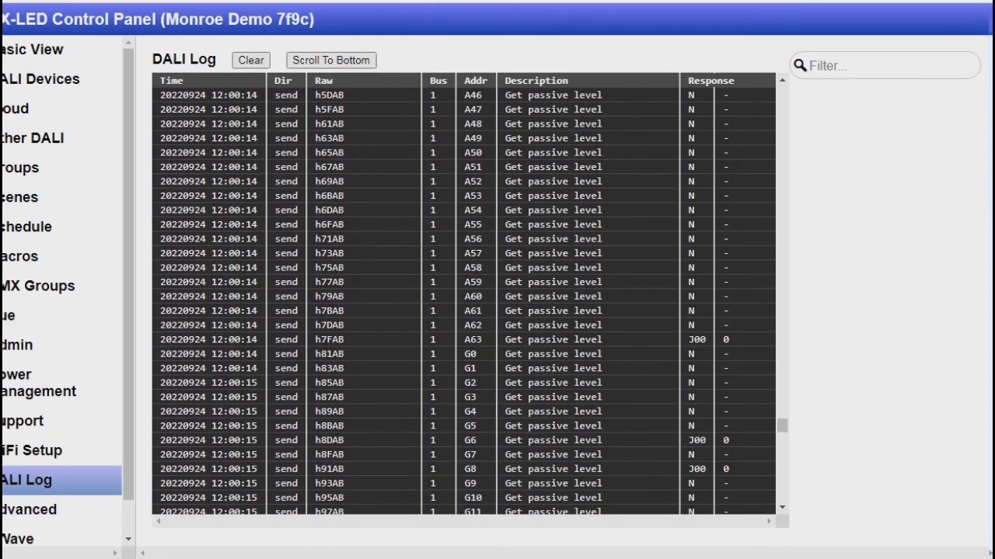
{"action": "scroll", "coordinate": [464, 295], "scroll_direction": "up", "scroll_amount": 20}
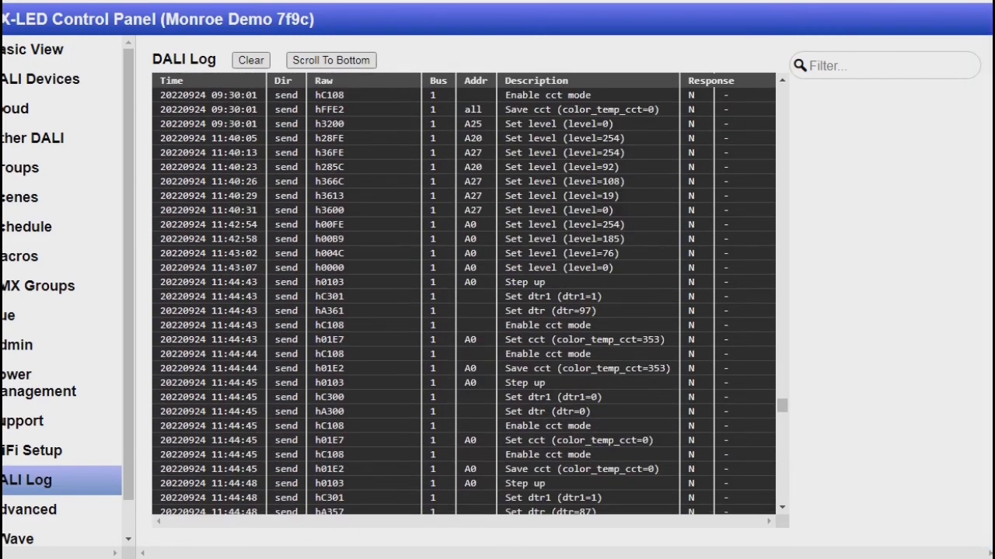
{"action": "scroll", "coordinate": [464, 295], "scroll_direction": "up", "scroll_amount": 20}
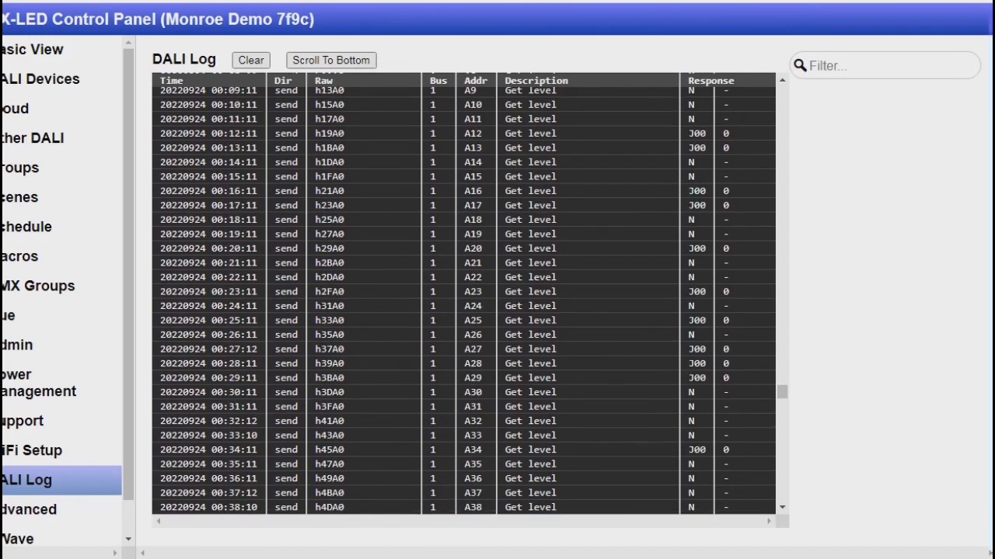
{"action": "scroll", "coordinate": [464, 295], "scroll_direction": "up", "scroll_amount": 20}
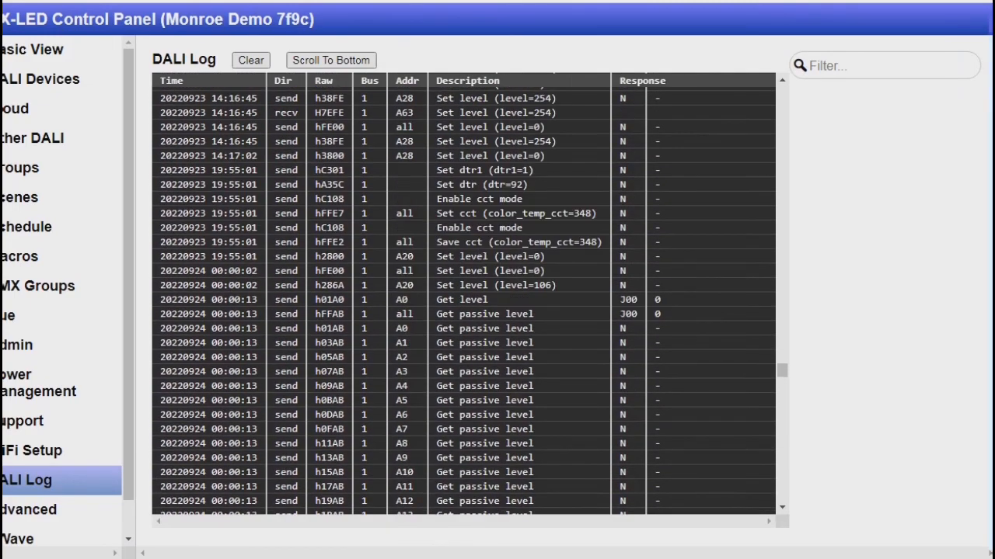
{"action": "scroll", "coordinate": [464, 295], "scroll_direction": "up", "scroll_amount": 4}
{"action": "scroll", "coordinate": [464, 295], "scroll_direction": "down", "scroll_amount": 20}
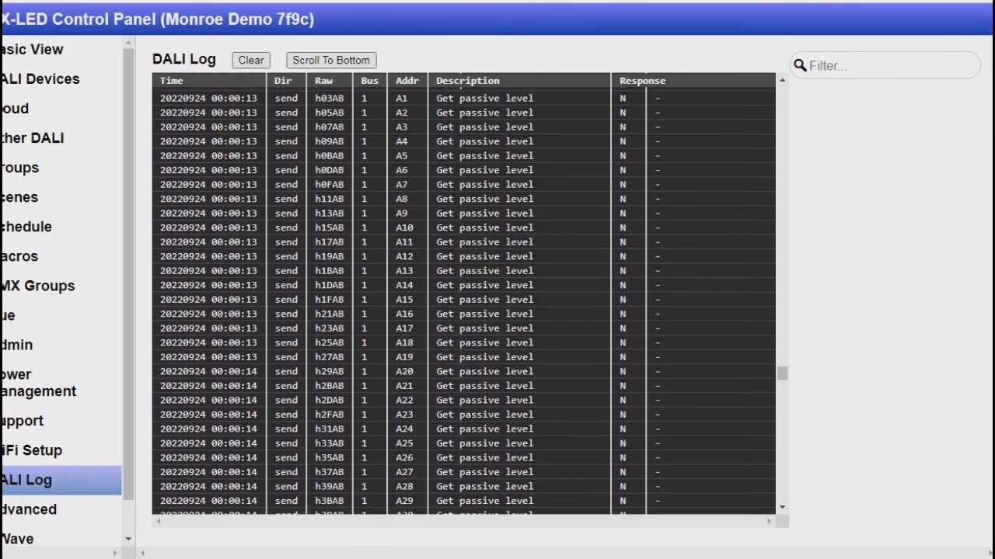
{"action": "scroll", "coordinate": [464, 295], "scroll_direction": "down", "scroll_amount": 20}
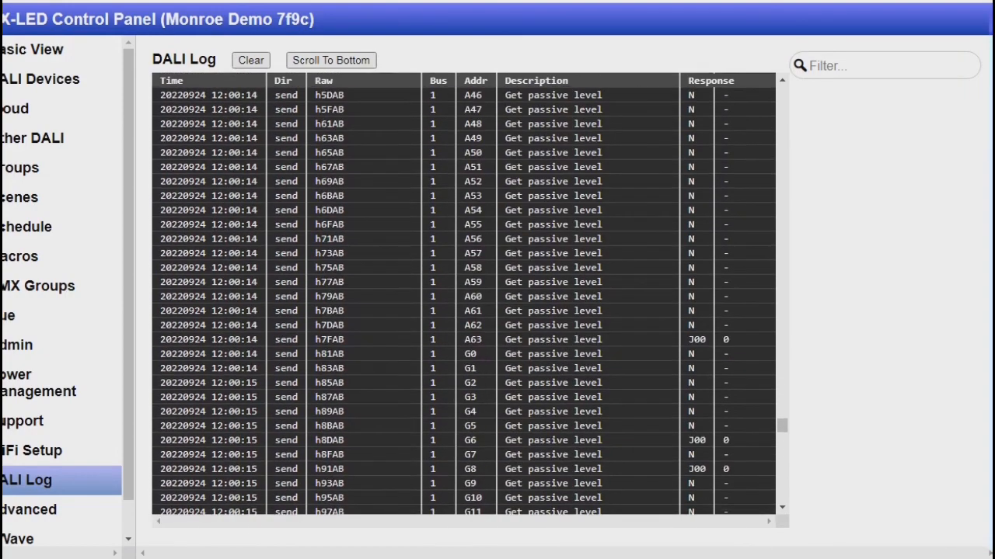
{"action": "scroll", "coordinate": [464, 295], "scroll_direction": "down", "scroll_amount": 9}
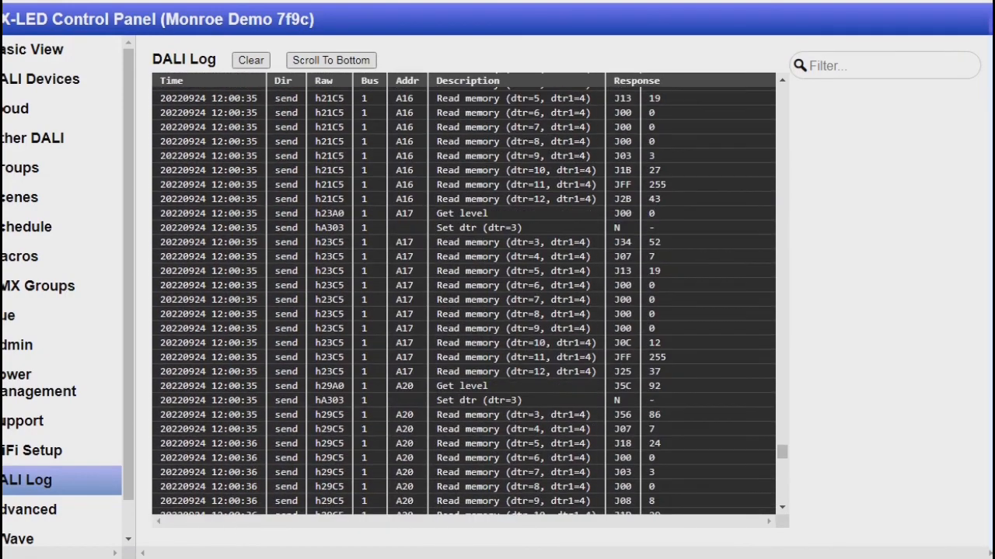
- Filter the DALI Log by address a16
{"action": "left_click", "coordinate": [885, 66]}
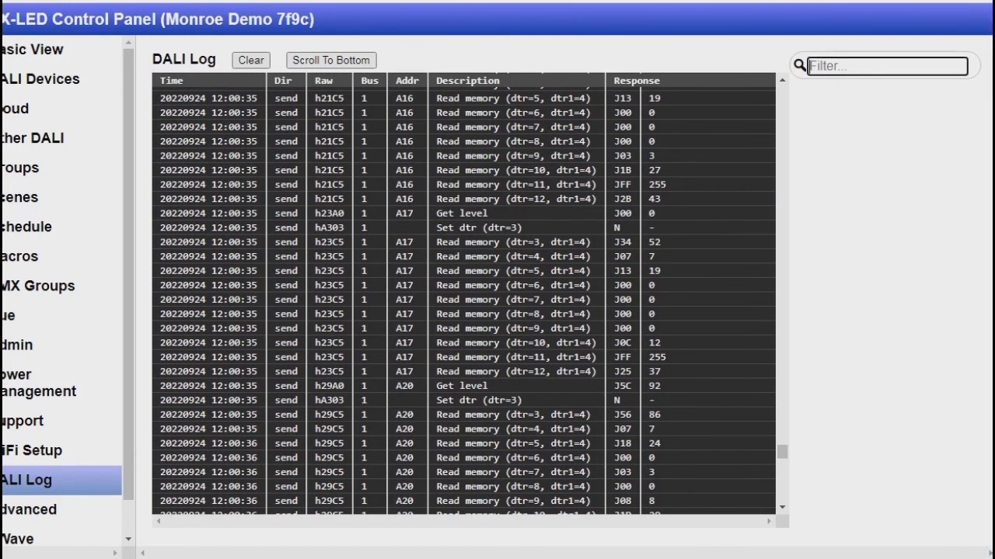
{"action": "type", "text": "a16"}
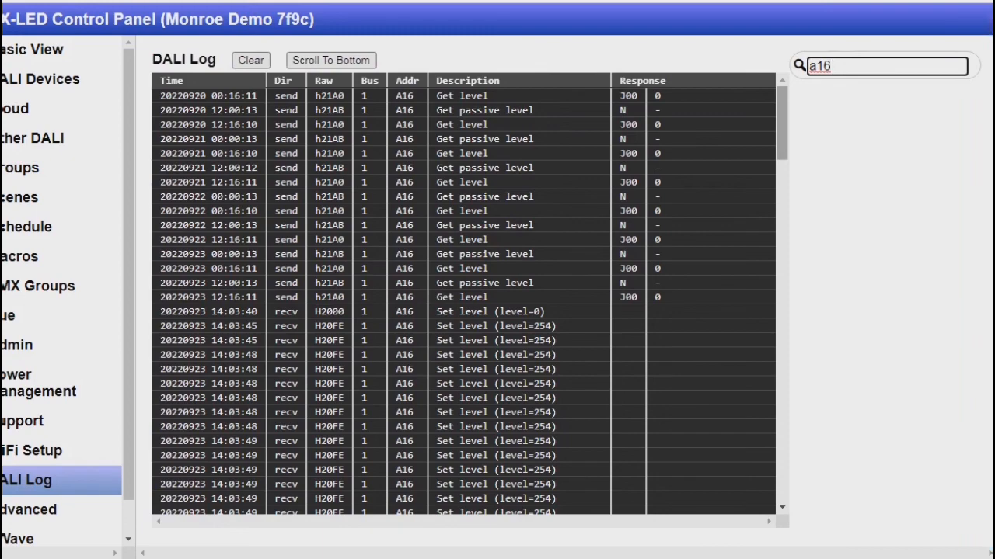
{"action": "mouse_move", "coordinate": [782, 122]}
{"action": "left_mouse_down"}
{"action": "mouse_move", "coordinate": [781, 464]}
{"action": "mouse_move", "coordinate": [781, 122]}
{"action": "left_mouse_up"}
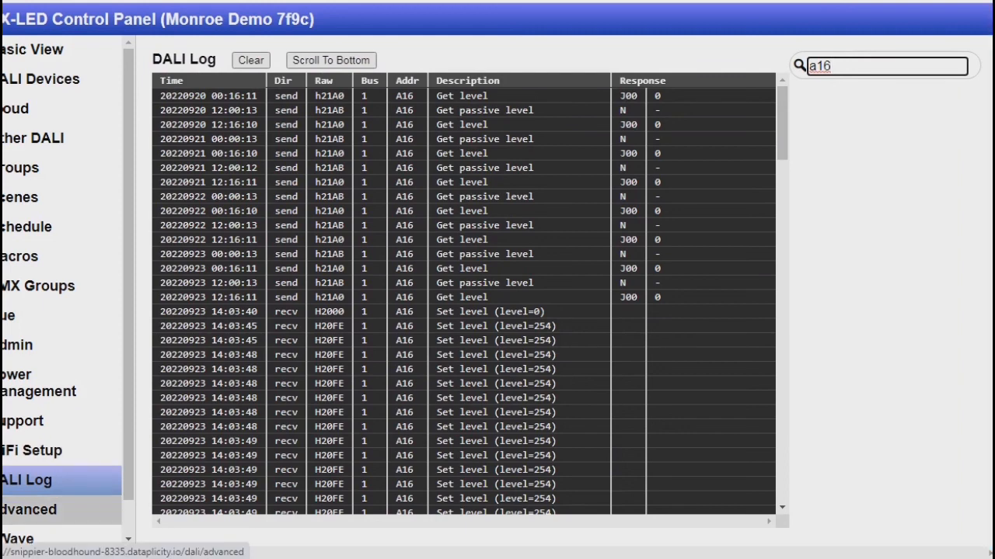
- On the Advanced page, select channel 1 for the basic DALI commands and query the DALI power status
{"action": "left_click", "coordinate": [46, 510]}
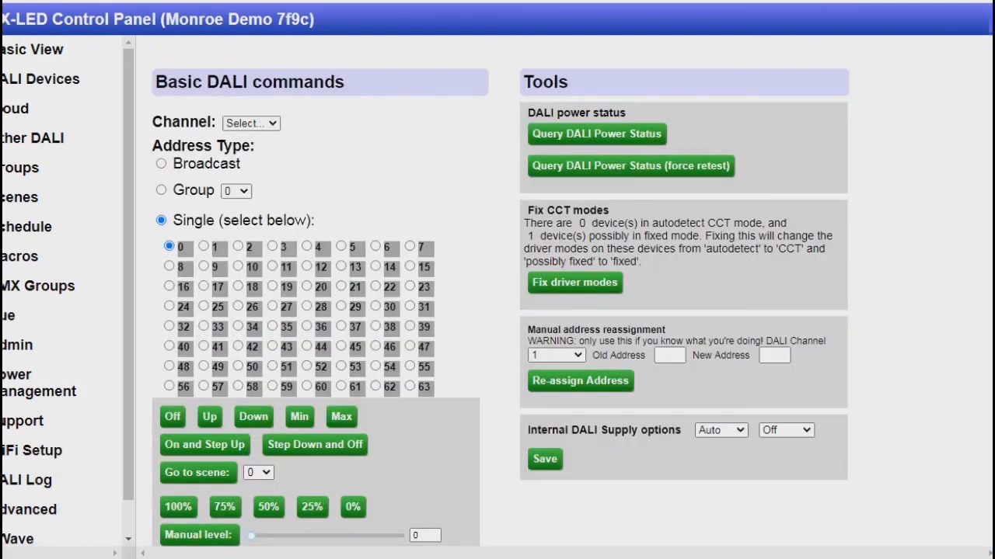
{"action": "left_click", "coordinate": [251, 123]}
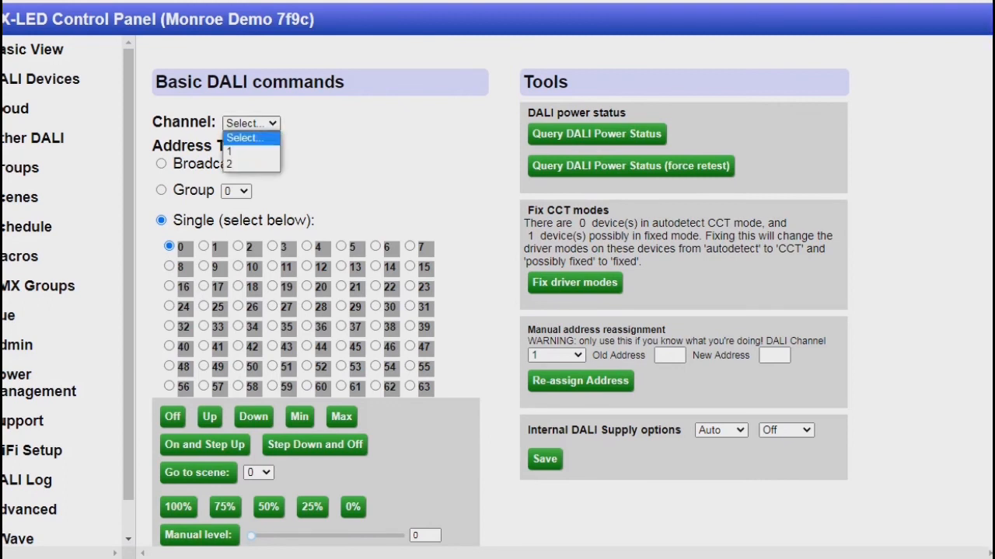
{"action": "left_click", "coordinate": [249, 151]}
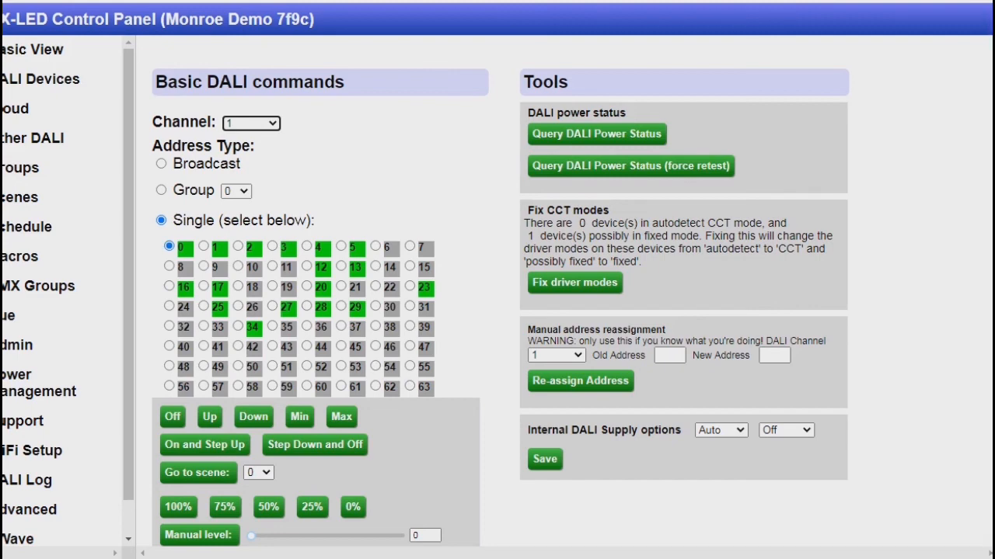
{"action": "left_click", "coordinate": [597, 134]}
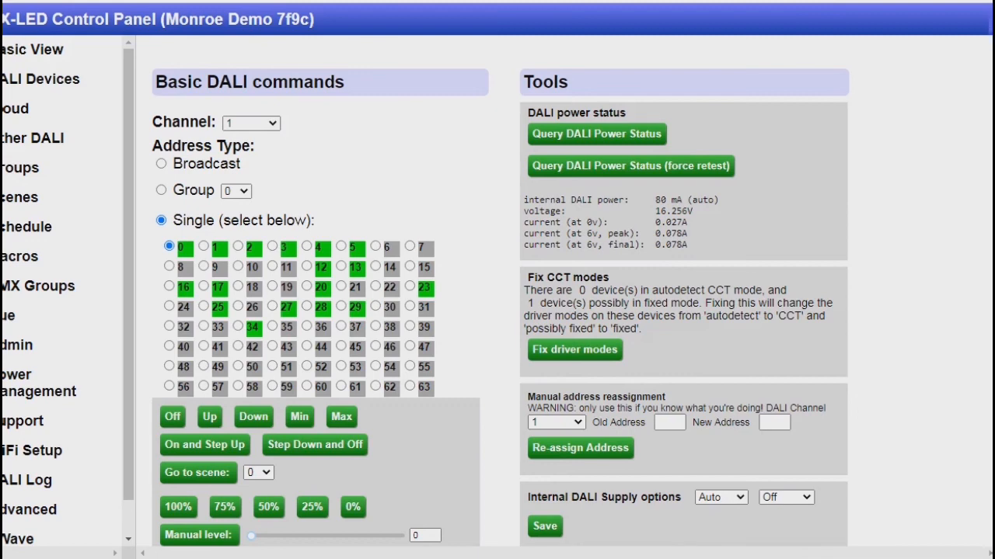
- Reassign the DALI address from 28 to 36 on channel 1 using manual address reassignment
{"action": "scroll", "coordinate": [500, 291], "scroll_direction": "down", "scroll_amount": 2}
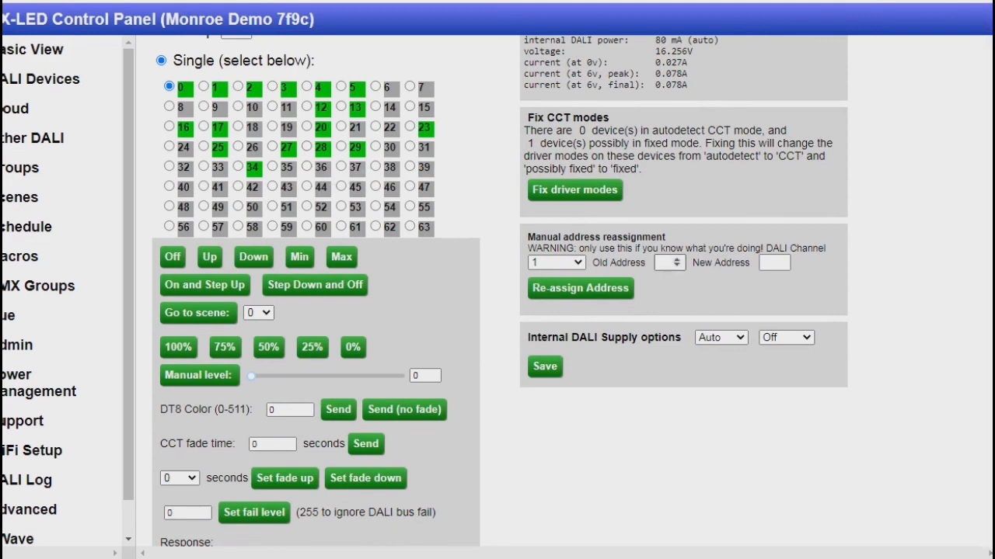
{"action": "left_click", "coordinate": [668, 263]}
{"action": "type", "text": "28"}
{"action": "left_click", "coordinate": [771, 263]}
{"action": "type", "text": "36"}
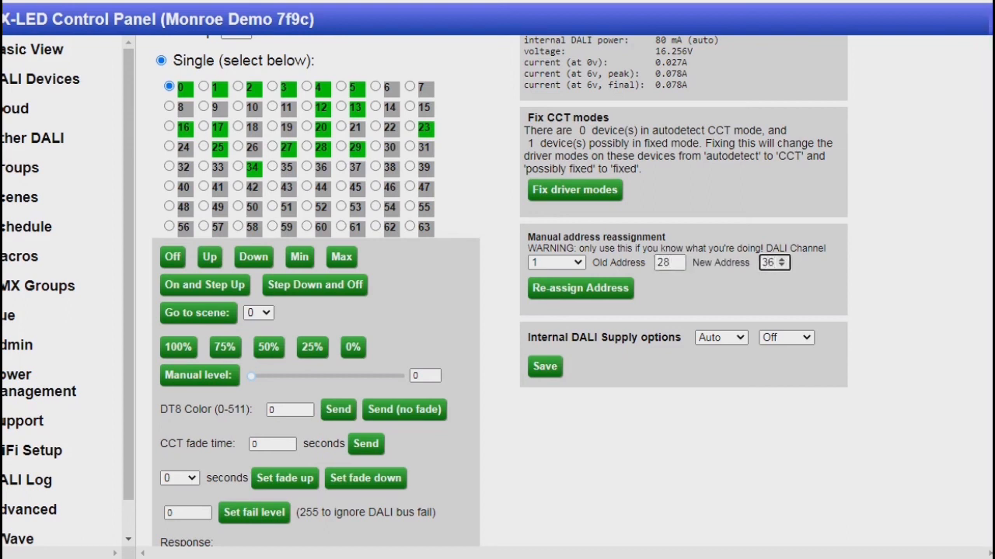
{"action": "left_click", "coordinate": [581, 288]}
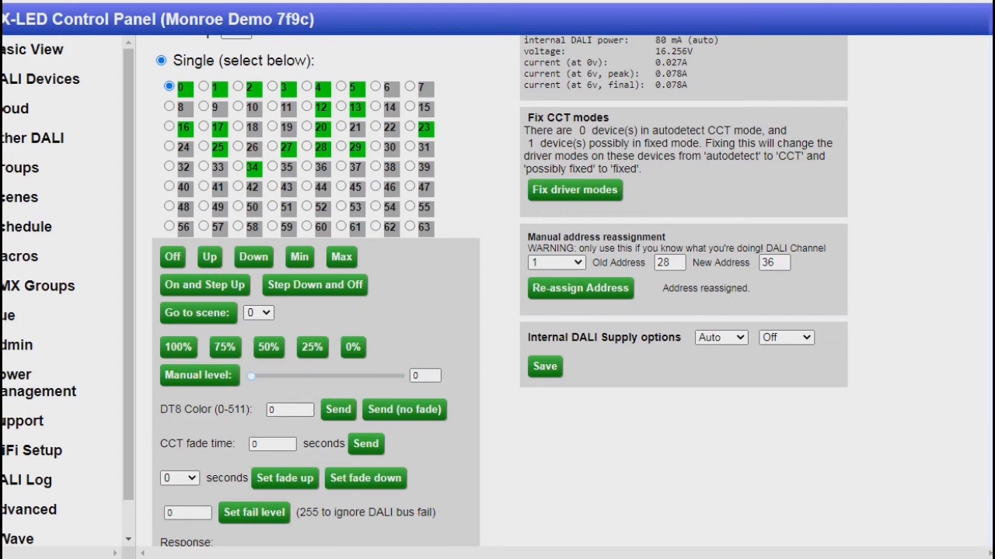
- Switch the address type to Broadcast and set the CCT fade time to 20 seconds
{"action": "scroll", "coordinate": [279, 364], "scroll_direction": "down", "scroll_amount": 1}
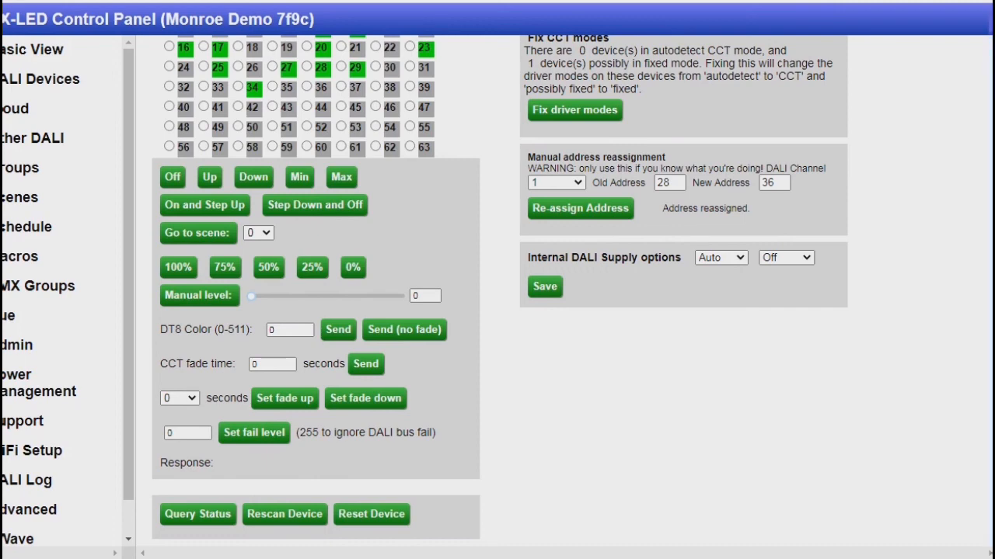
{"action": "scroll", "coordinate": [497, 291], "scroll_direction": "up", "scroll_amount": 3}
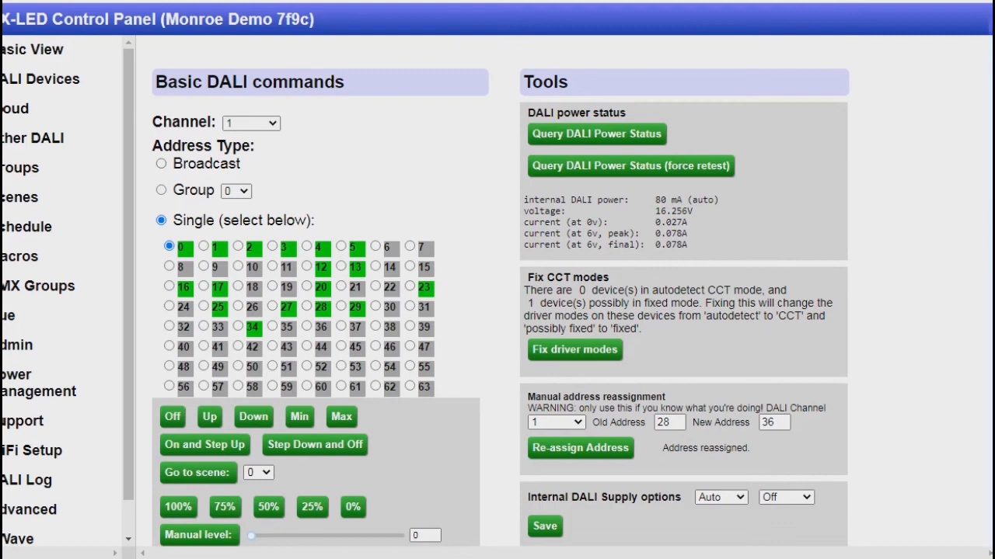
{"action": "left_click", "coordinate": [161, 164]}
{"action": "scroll", "coordinate": [316, 311], "scroll_direction": "down", "scroll_amount": 2}
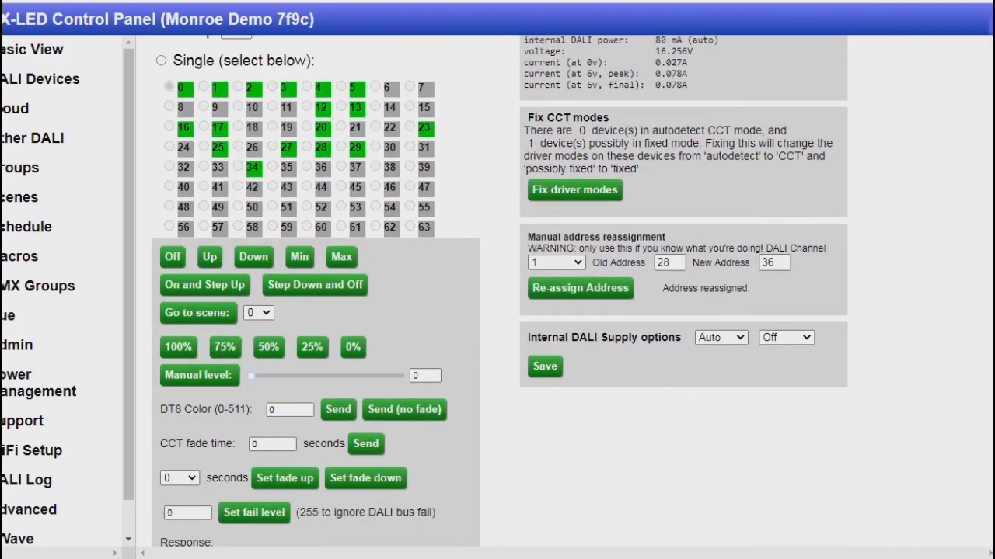
{"action": "double_click", "coordinate": [253, 443]}
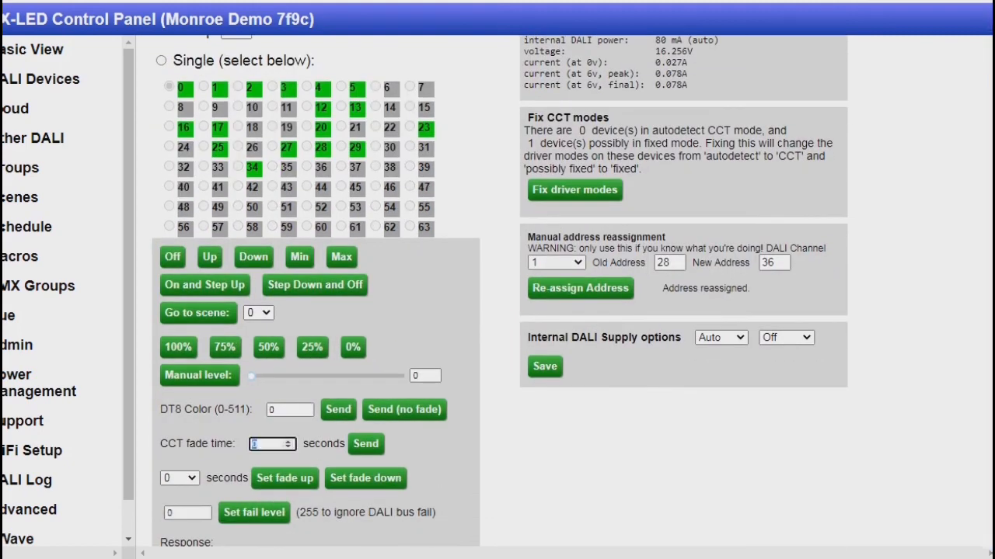
{"action": "type", "text": "00"}
{"action": "type", "text": "2"}
{"action": "key", "text": "Return"}
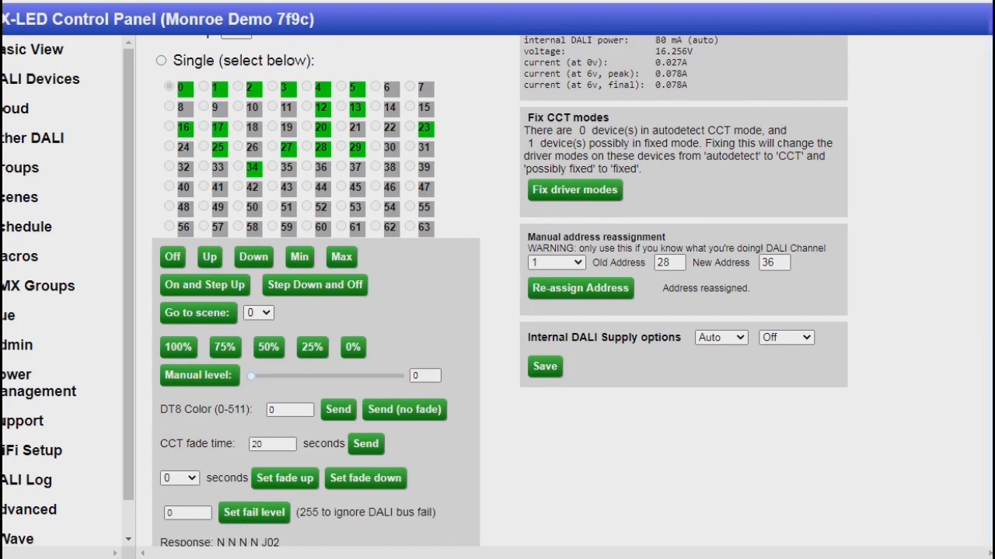
- Apply a fade up time of 2.0 seconds and a fade down time of 2.8 seconds
{"action": "scroll", "coordinate": [498, 311], "scroll_direction": "down", "scroll_amount": 1}
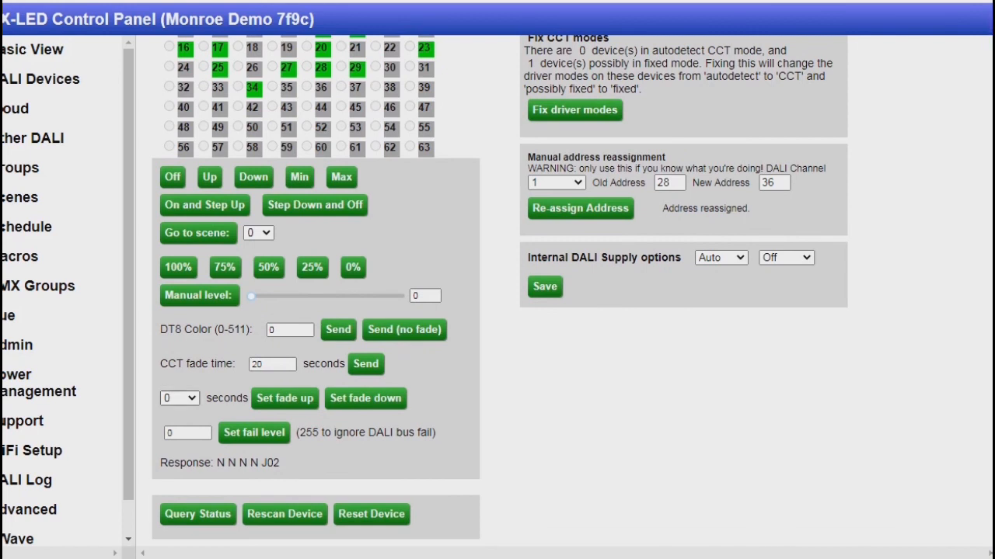
{"action": "left_click", "coordinate": [181, 399]}
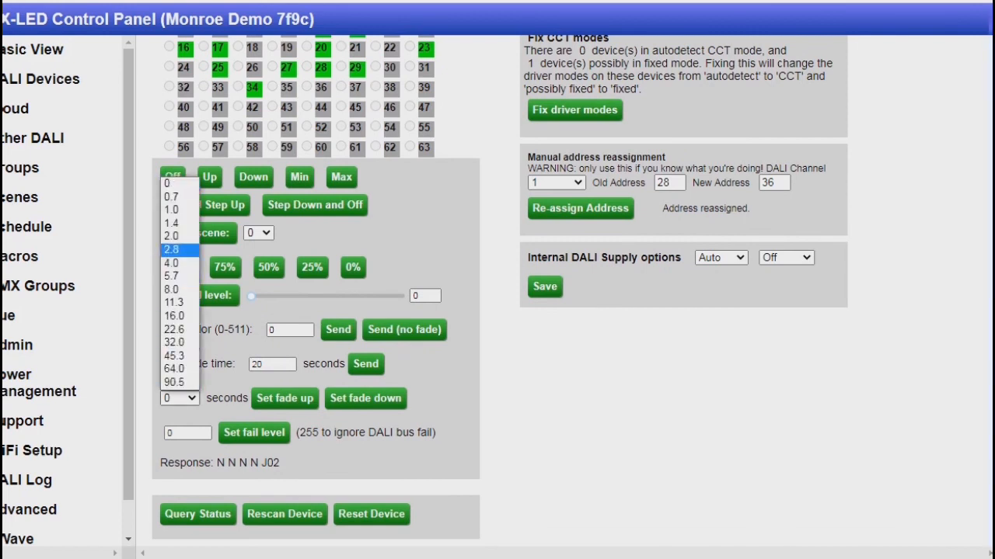
{"action": "left_click", "coordinate": [172, 236]}
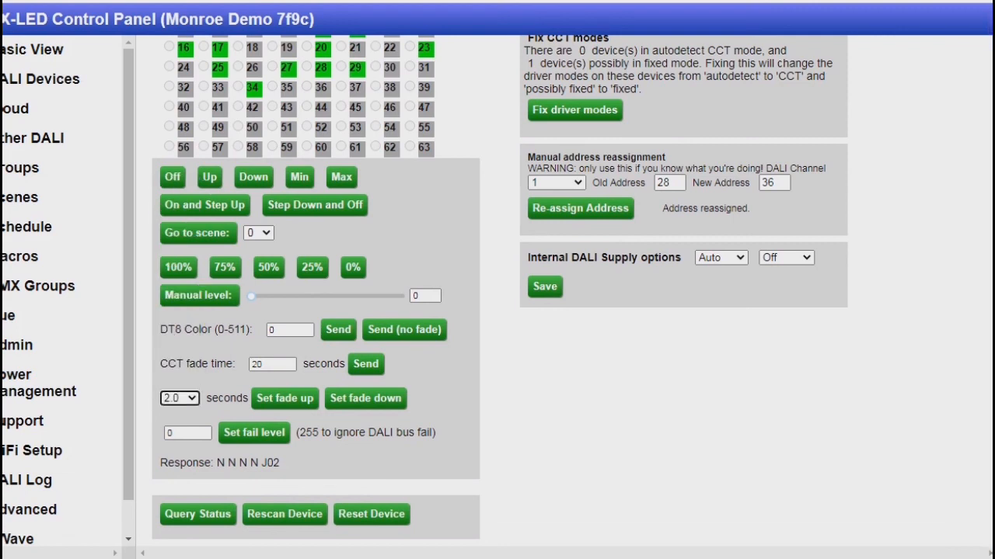
{"action": "left_click", "coordinate": [284, 398]}
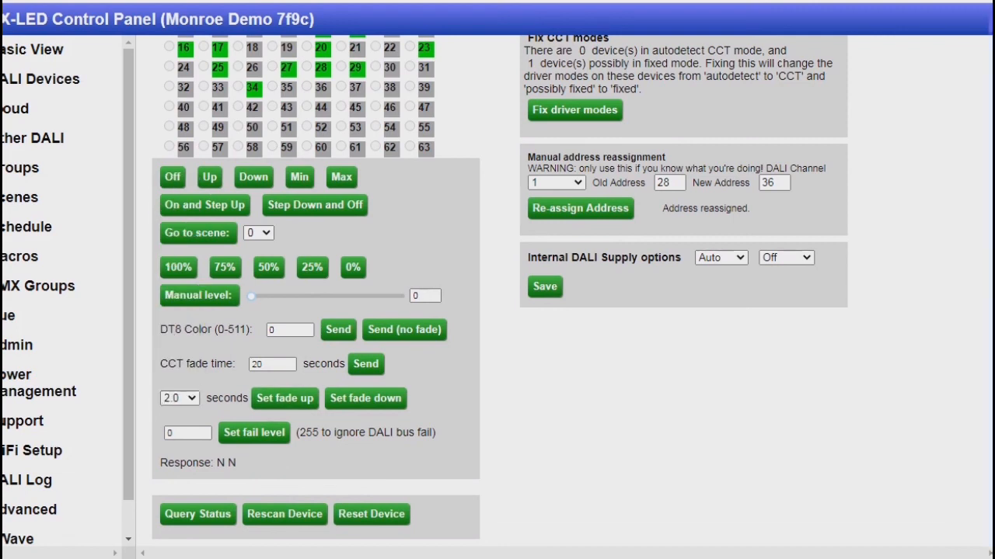
{"action": "left_click", "coordinate": [179, 398]}
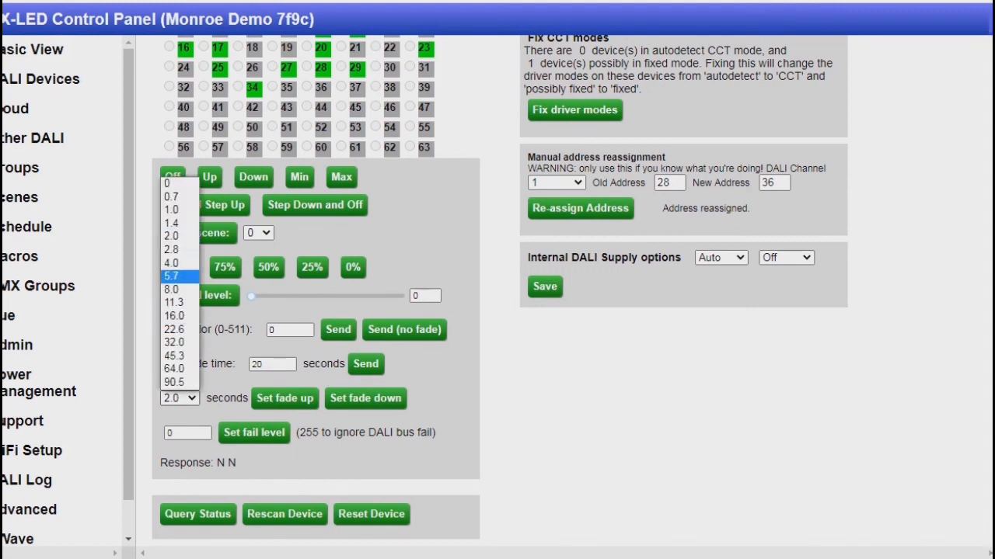
{"action": "left_click", "coordinate": [170, 250]}
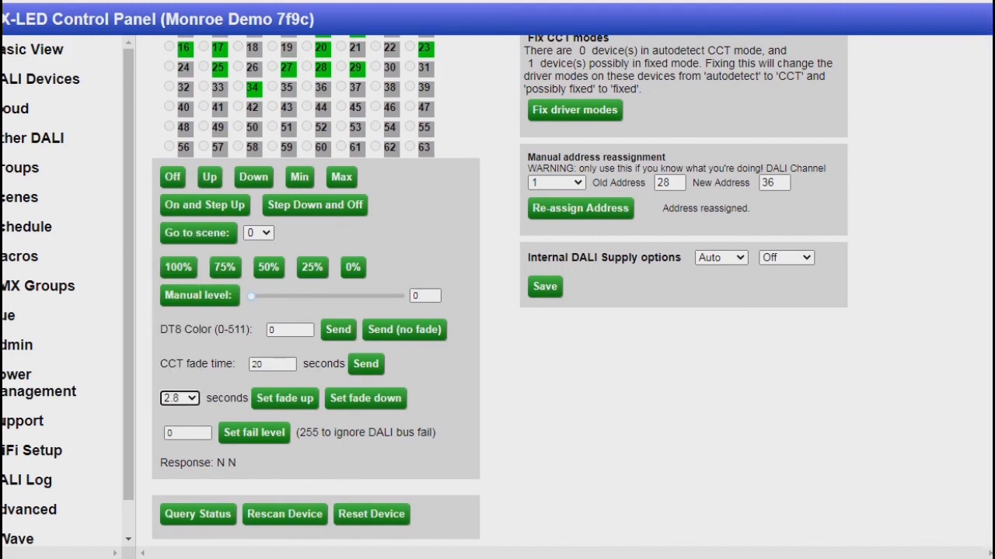
{"action": "left_click", "coordinate": [366, 398]}
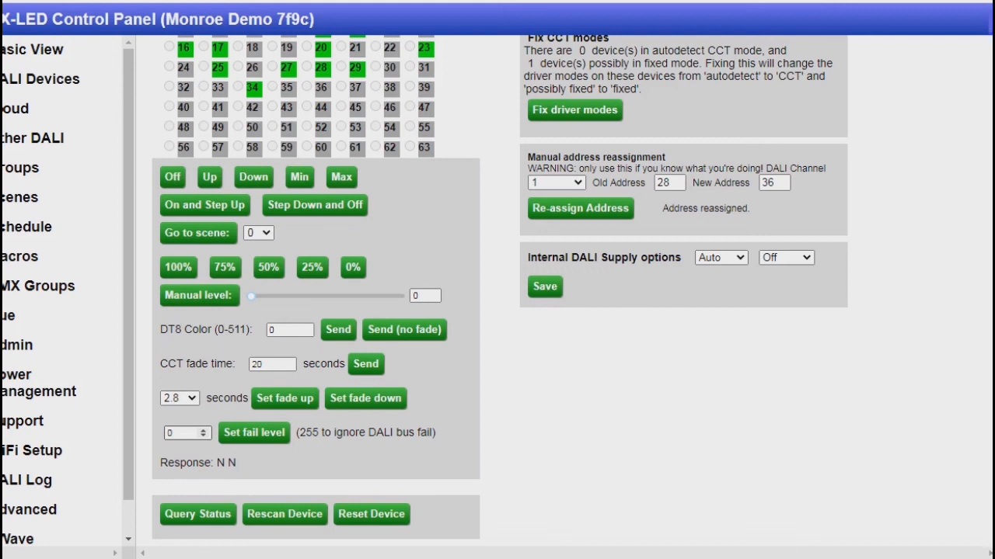
- Highlight the fail level setting and its note about using 255 to ignore DALI bus fail
{"action": "triple_click", "coordinate": [351, 433]}
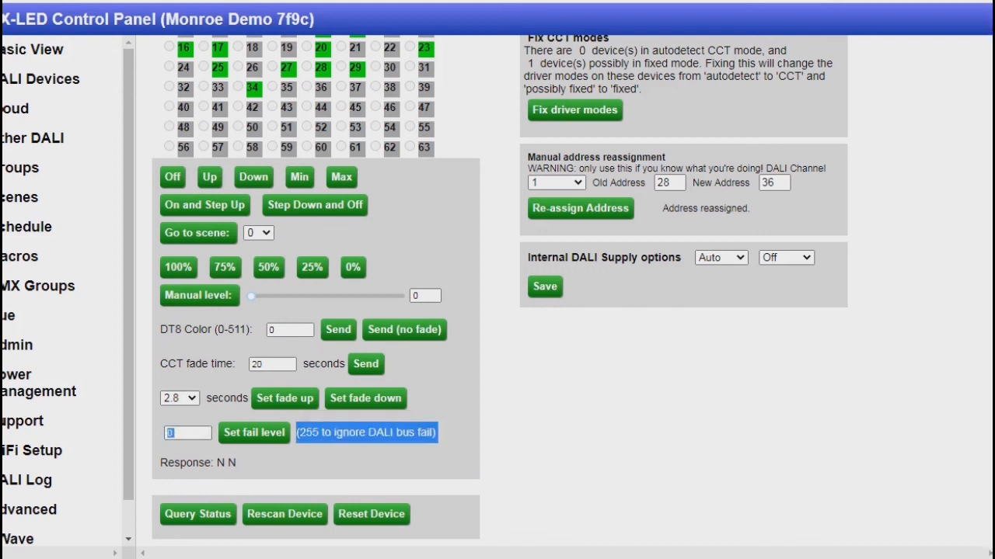
{"action": "double_click", "coordinate": [350, 433]}
{"action": "triple_click", "coordinate": [351, 433]}
- Switch the address type back to Single with address 0 selected, query the device's status and review its details
{"action": "scroll", "coordinate": [497, 296], "scroll_direction": "up", "scroll_amount": 3}
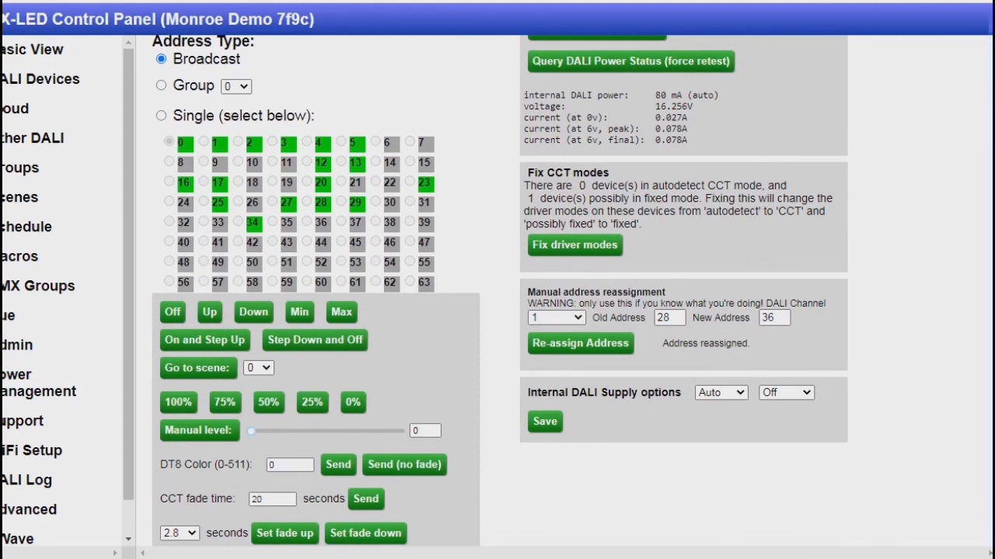
{"action": "left_click", "coordinate": [161, 115]}
{"action": "scroll", "coordinate": [161, 115], "scroll_direction": "down", "scroll_amount": 2}
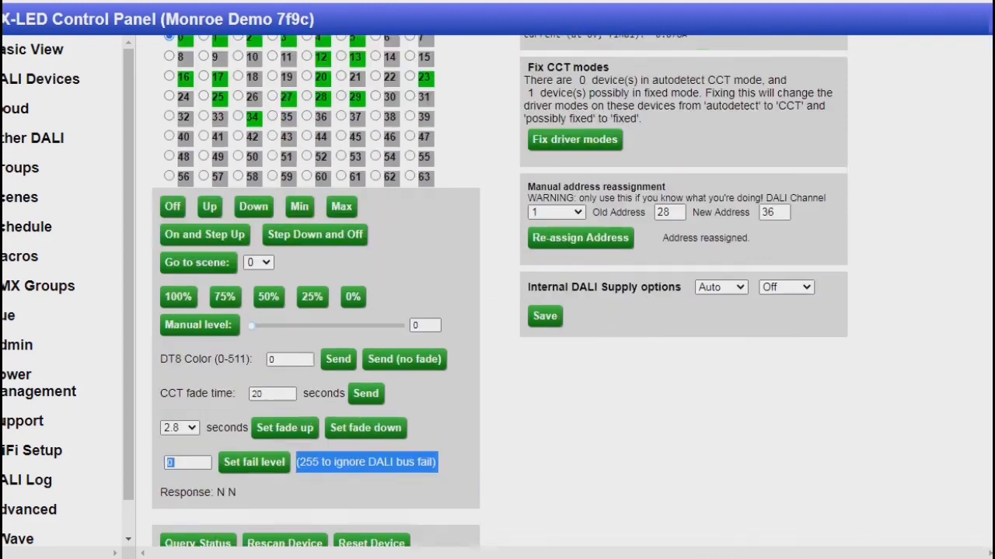
{"action": "scroll", "coordinate": [497, 295], "scroll_direction": "down", "scroll_amount": 1}
{"action": "left_click", "coordinate": [198, 489]}
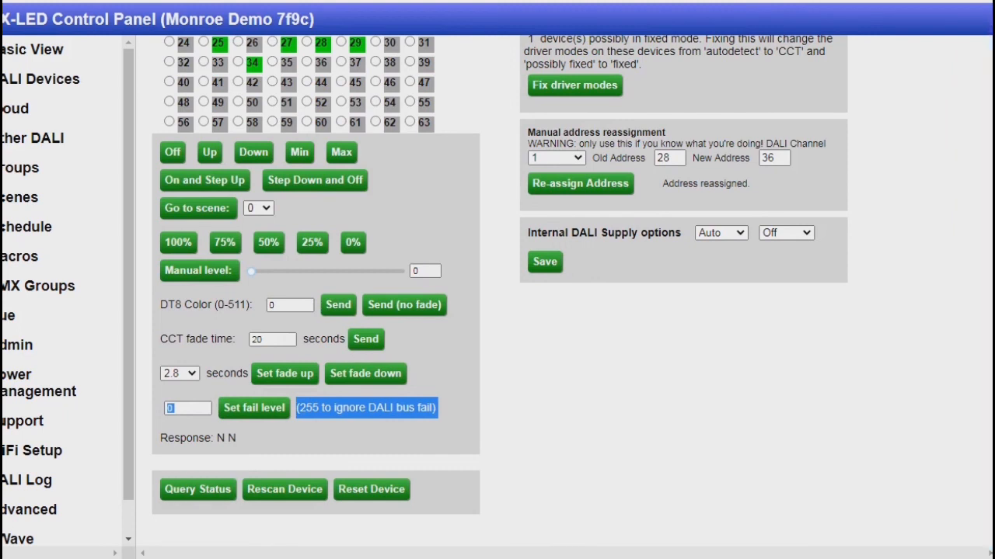
{"action": "scroll", "coordinate": [198, 489], "scroll_direction": "down", "scroll_amount": 3}
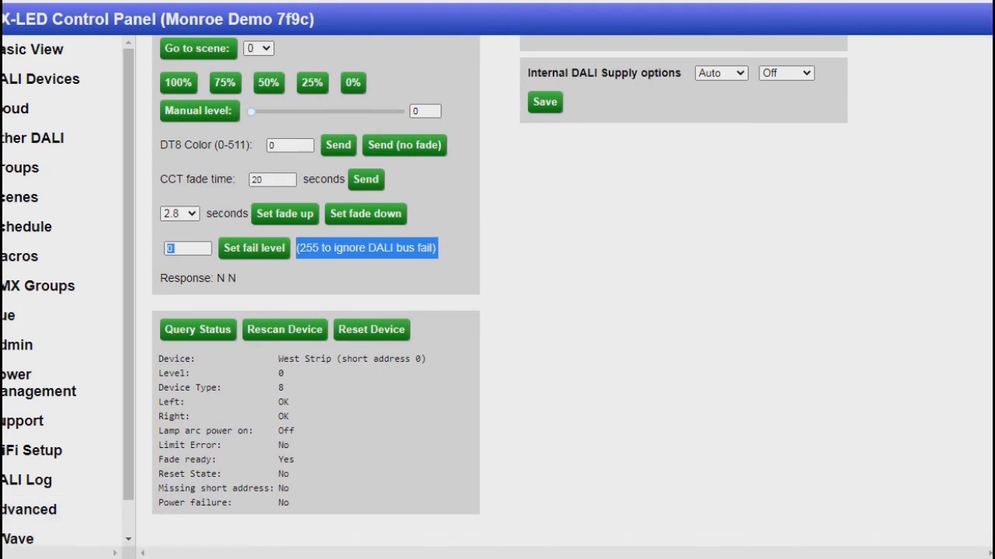
{"action": "scroll", "coordinate": [46, 497], "scroll_direction": "down", "scroll_amount": 2}
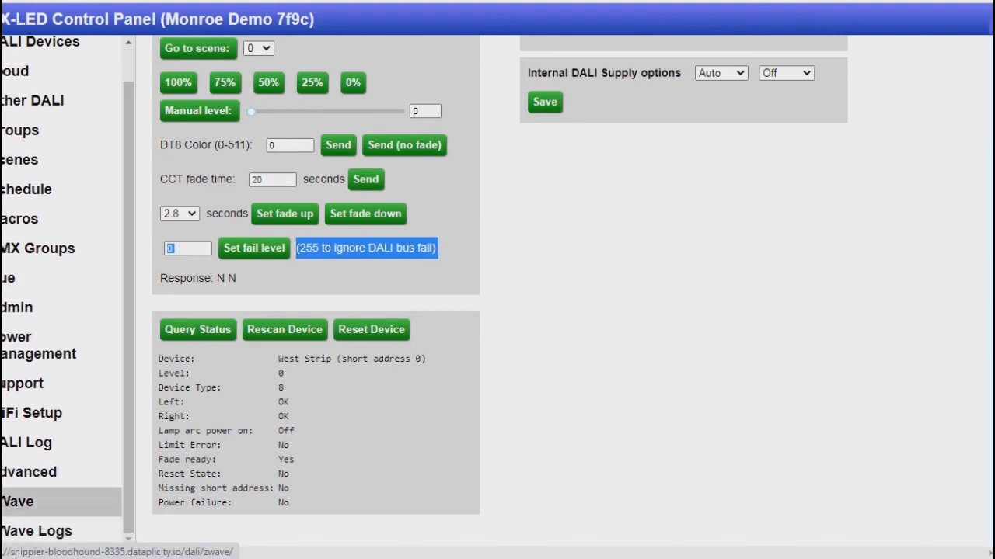
- Review the ZWave pairing and controller options and the details of the known node Jasco26
{"action": "left_click", "coordinate": [24, 501]}
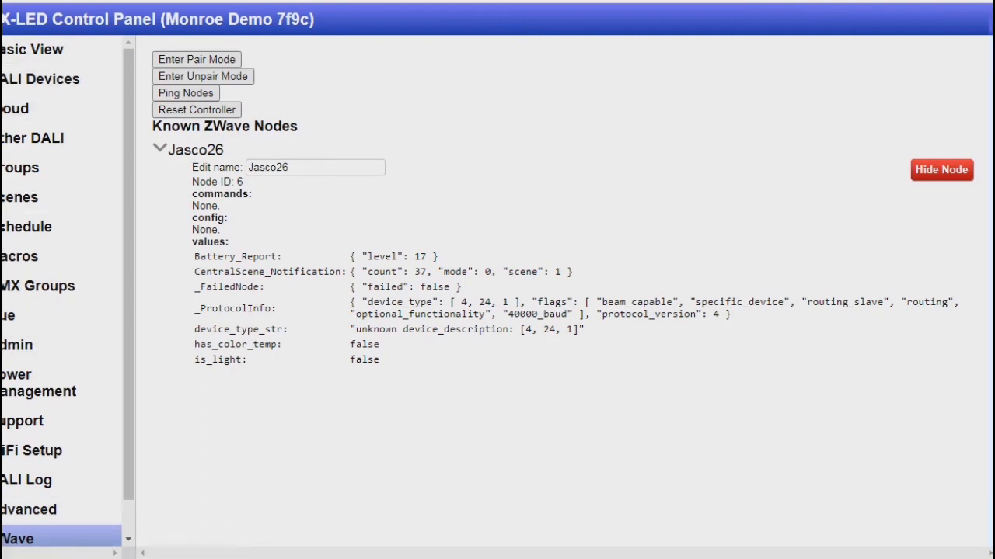
{"action": "scroll", "coordinate": [62, 295], "scroll_direction": "down", "scroll_amount": 1}
{"action": "scroll", "coordinate": [39, 373], "scroll_direction": "up", "scroll_amount": 1}
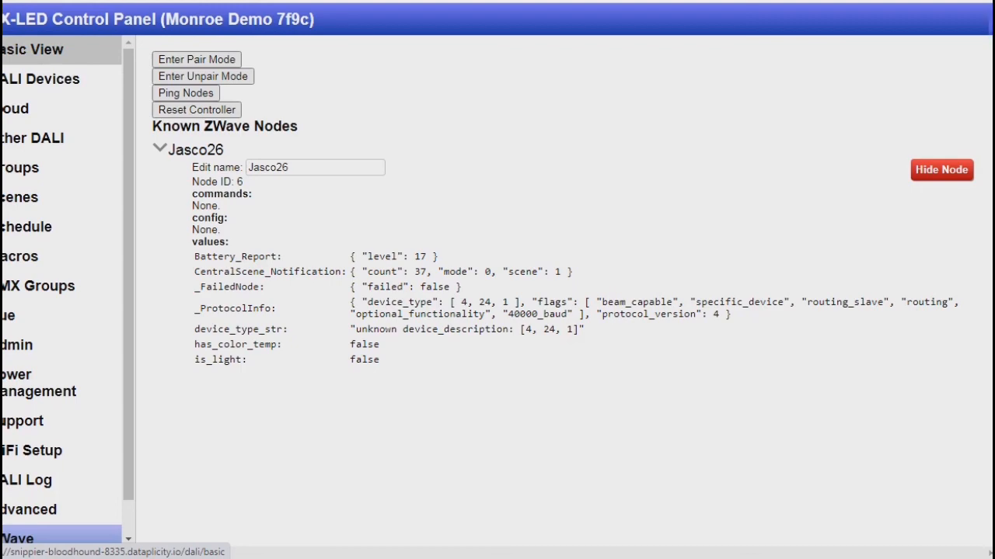
- Toggle the Pendant light off, on and off again in the Basic View, and return to the settings
{"action": "left_click", "coordinate": [47, 50]}
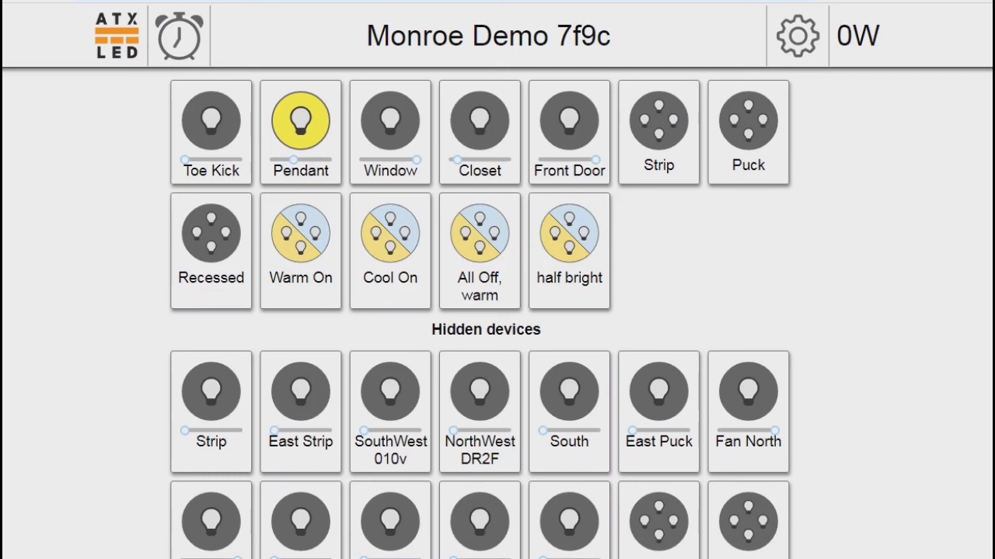
{"action": "left_click", "coordinate": [301, 120]}
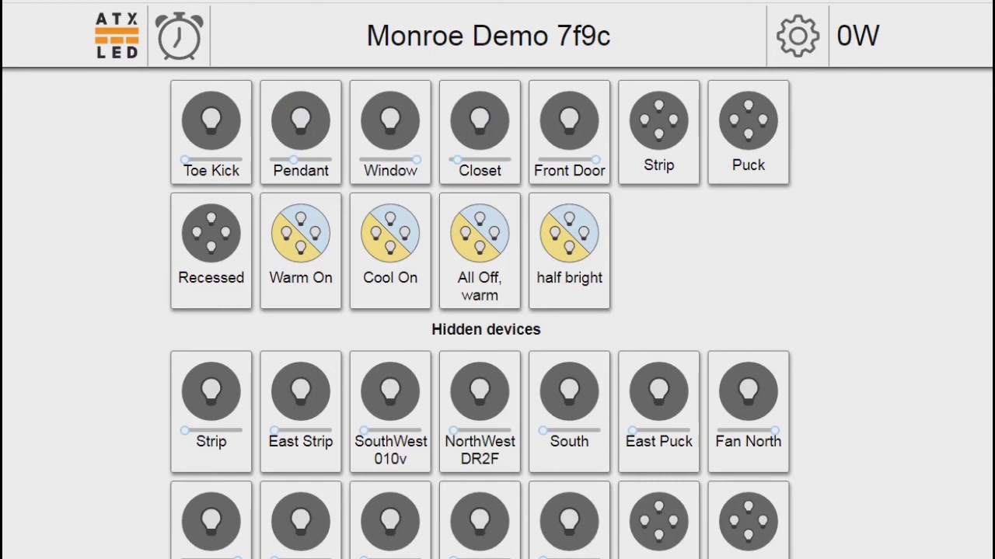
{"action": "left_click", "coordinate": [301, 121]}
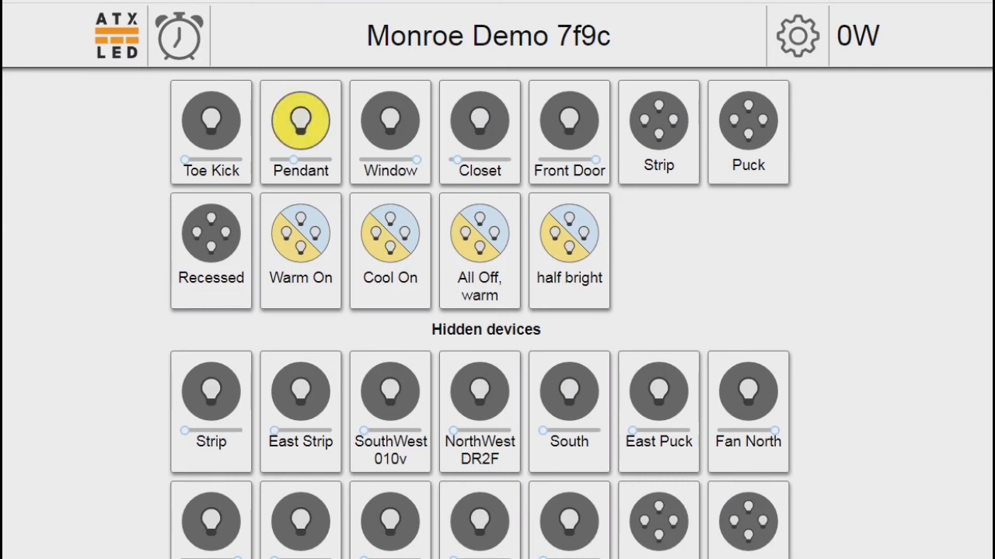
{"action": "left_click", "coordinate": [301, 121]}
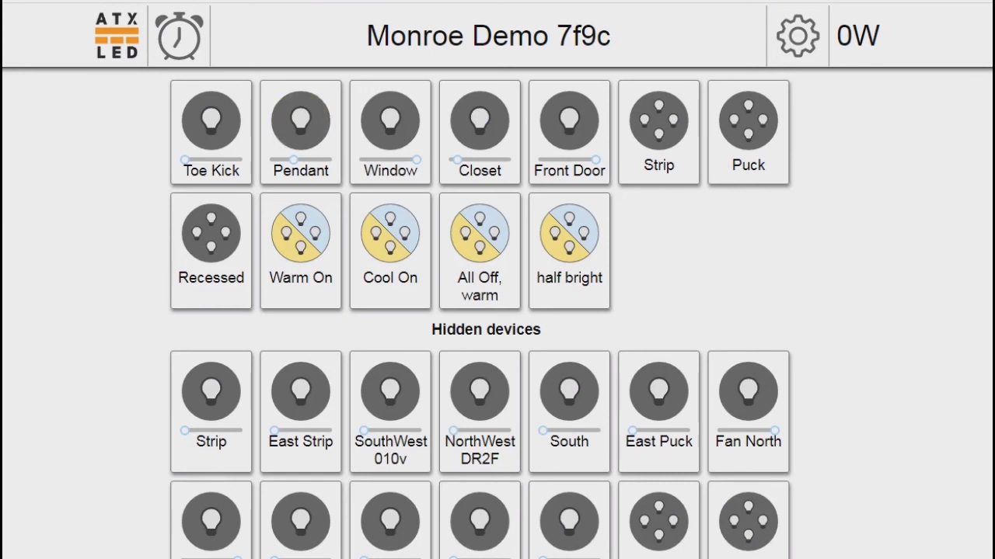
{"action": "left_click", "coordinate": [798, 36]}
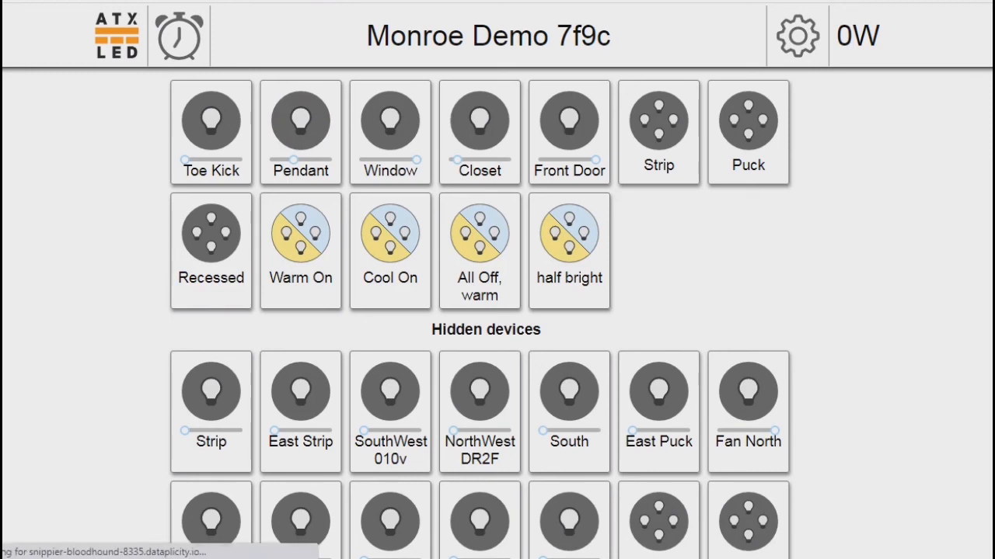